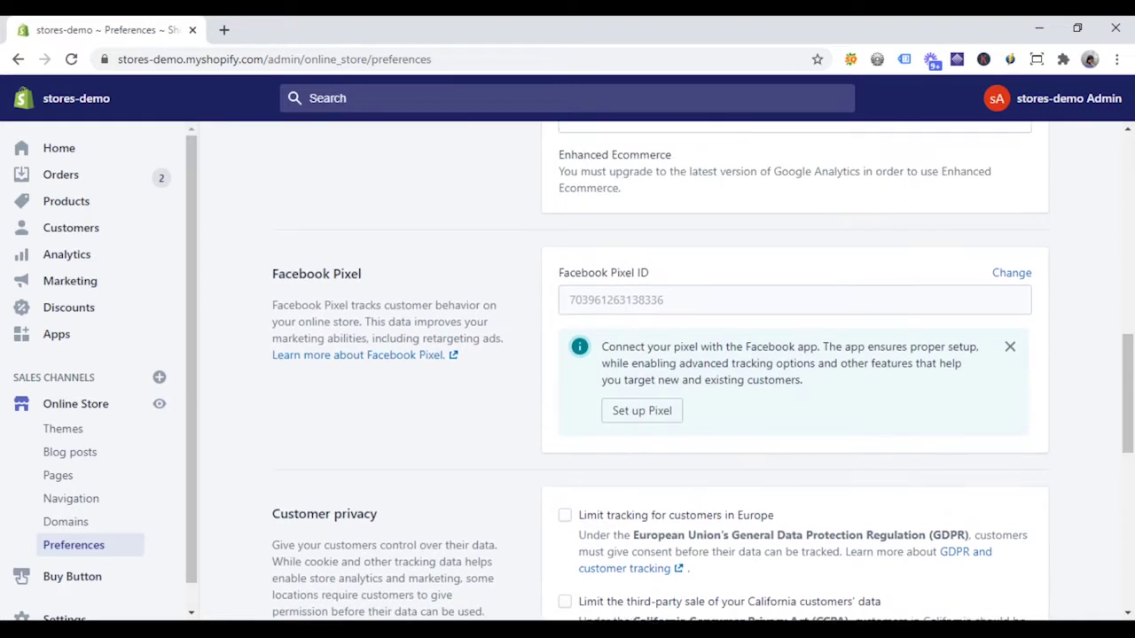
# - Enable password protection for the online store in the store preferences
pyautogui.scroll(-6, 700, 370)
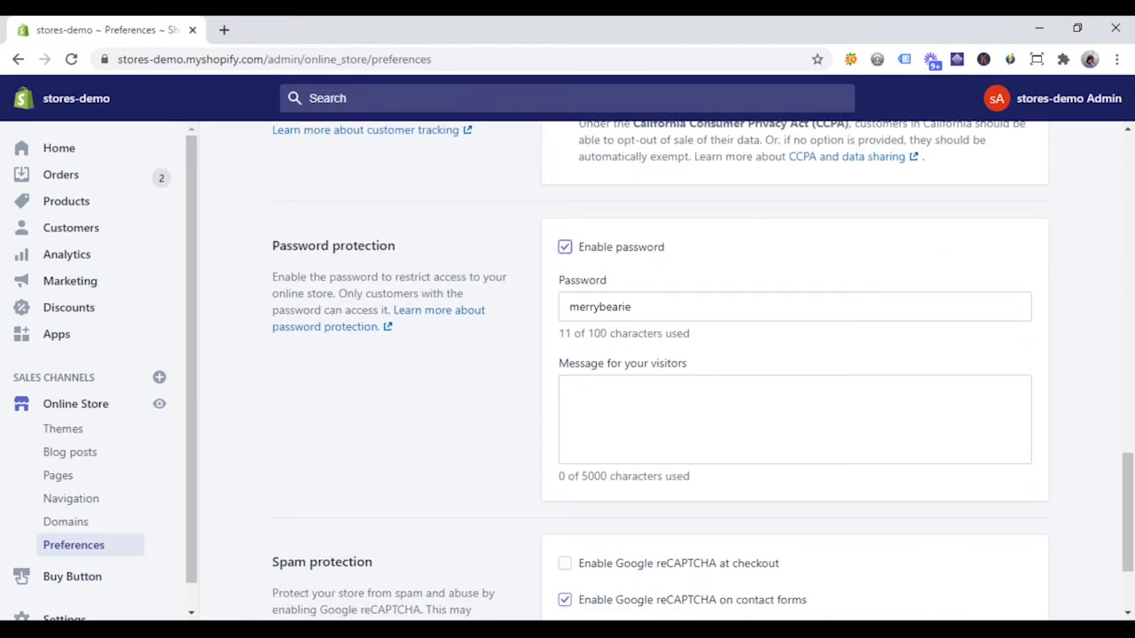
pyautogui.click(565, 247)
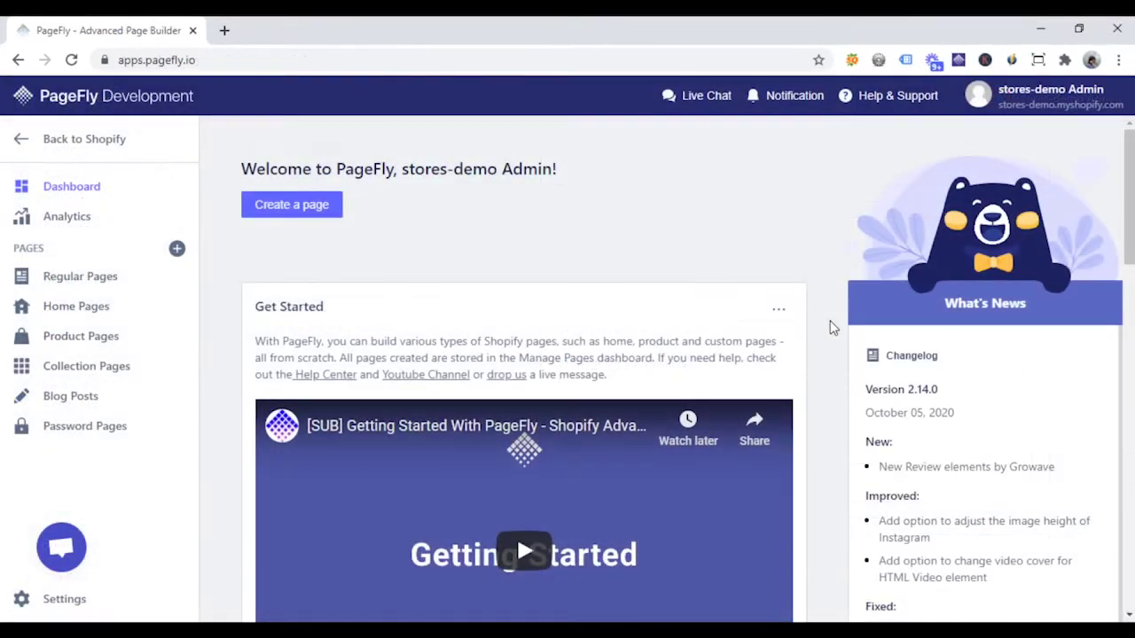
# - Switch to PageFly and create a password page titled "Password page" from the Blank template
pyautogui.scroll(-2, 830, 326)
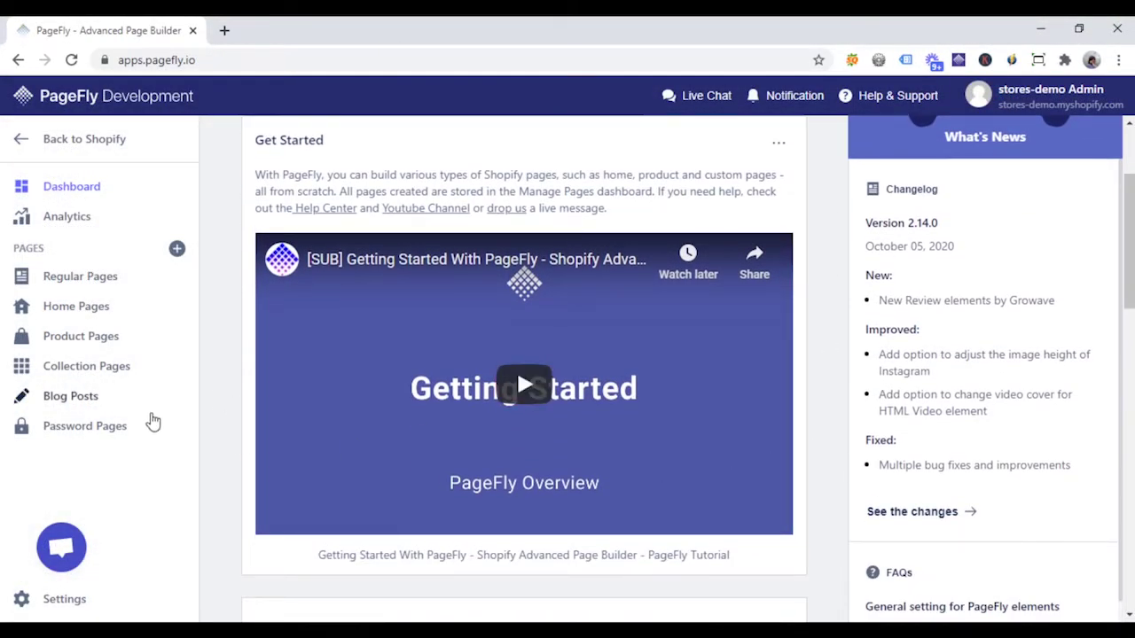
pyautogui.click(98, 426)
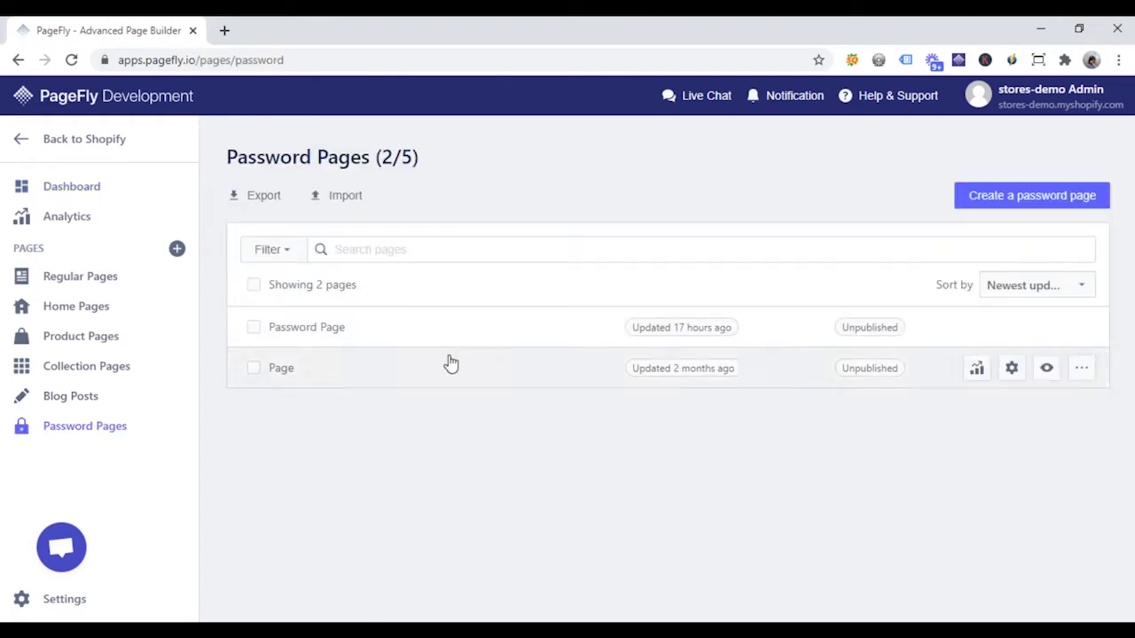
pyautogui.click(1011, 211)
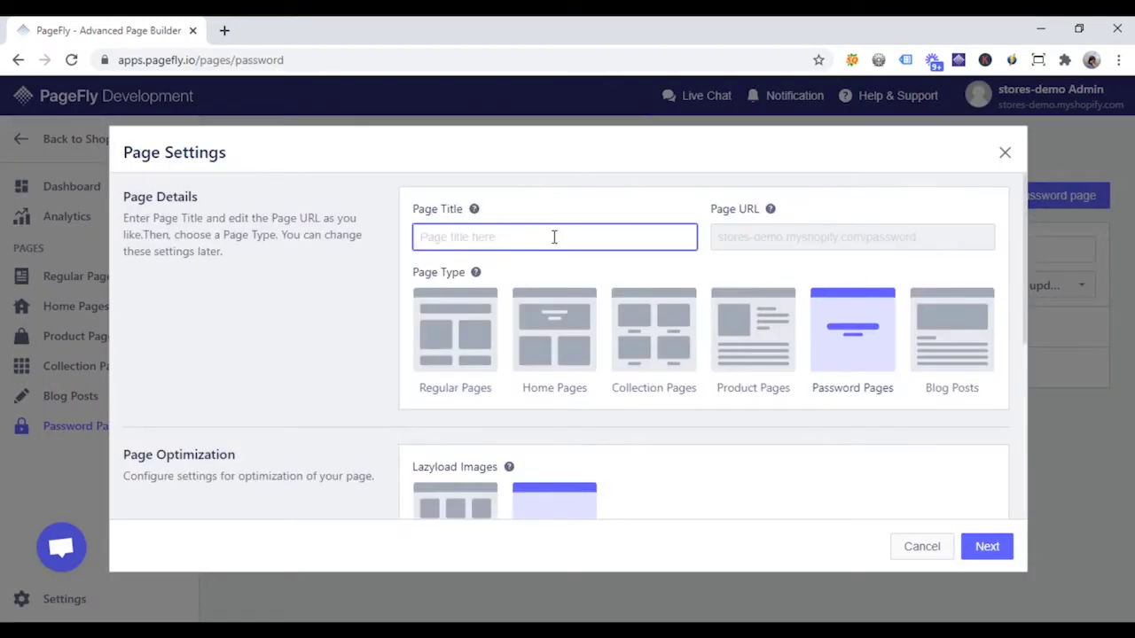
pyautogui.write('Password page')
pyautogui.click(983, 549)
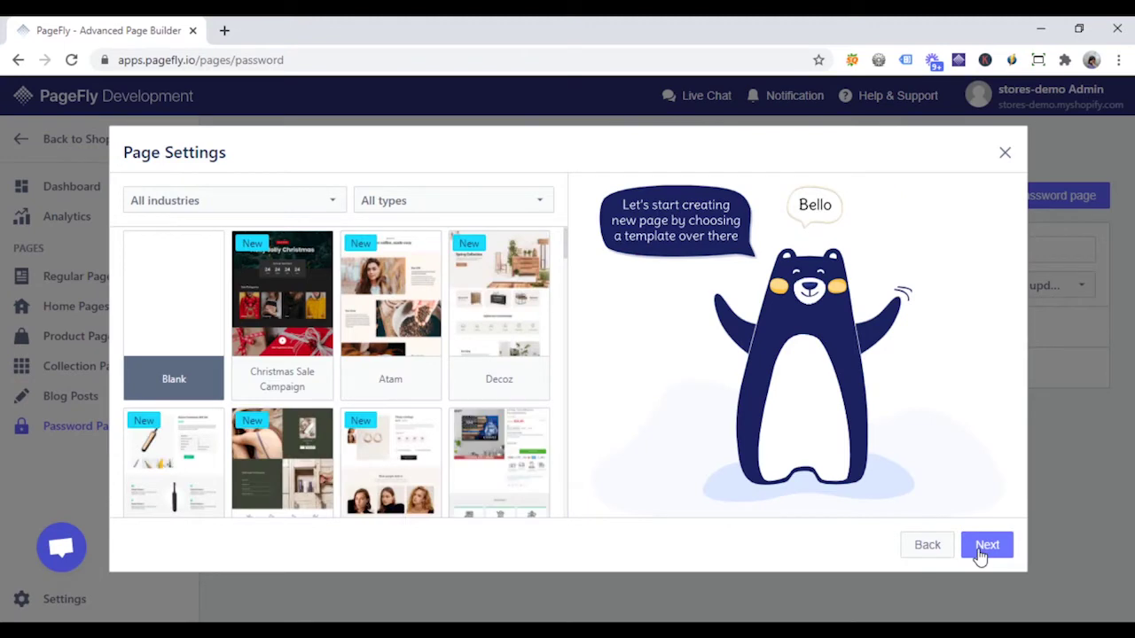
pyautogui.click(983, 546)
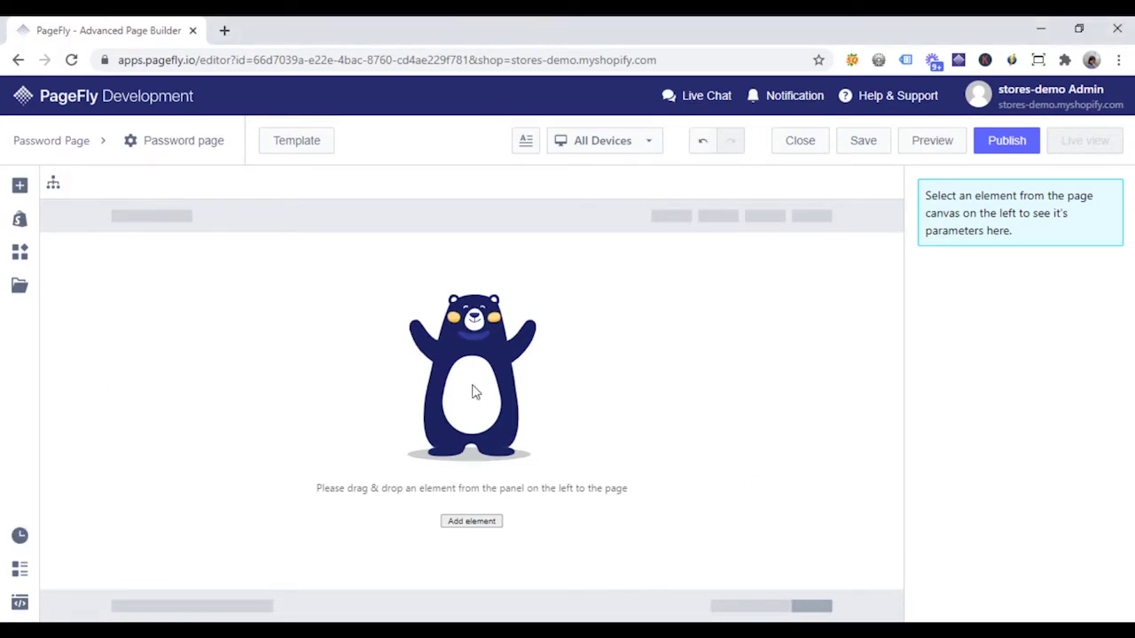
# - Add a two-column 1/2 + 1/2 layout to the blank page and place a Block in its first column
pyautogui.click(18, 187)
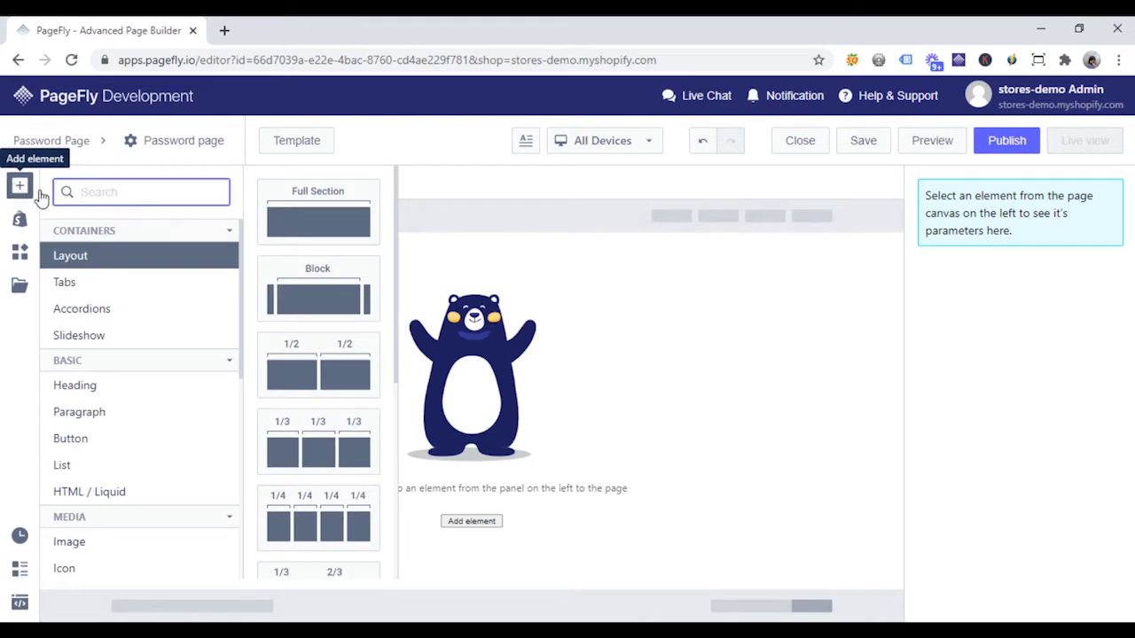
pyautogui.moveTo(319, 378); pyautogui.dragTo(507, 355)
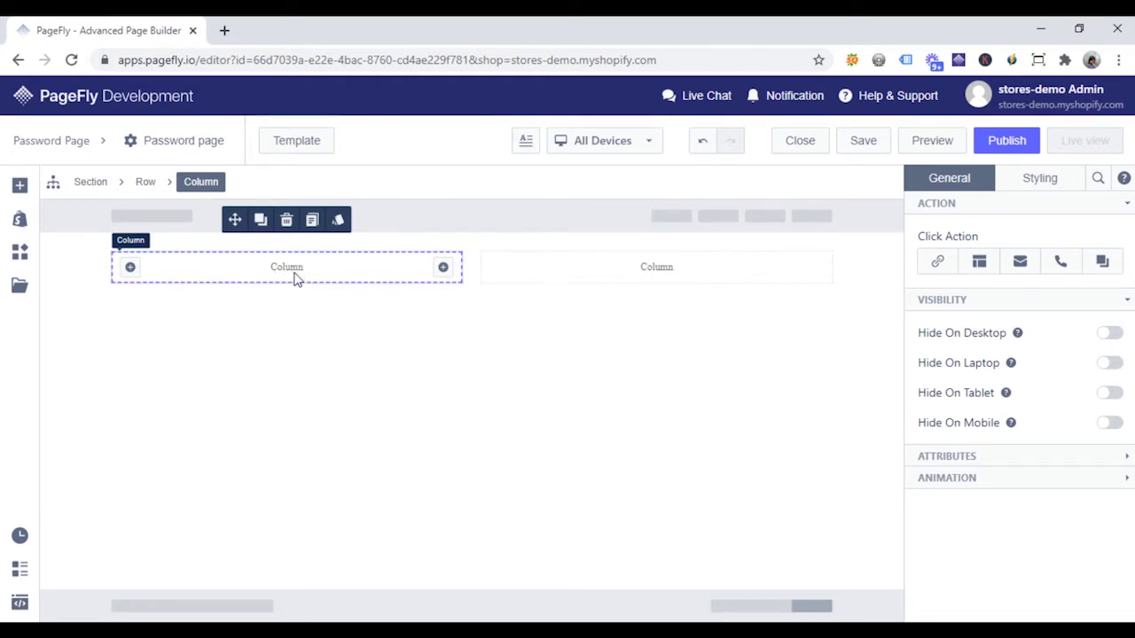
pyautogui.click(19, 186)
pyautogui.moveTo(323, 304); pyautogui.dragTo(337, 269)
# - Find the Countdown Timer element, add it to the block in the first column, and review its countdown settings
pyautogui.click(20, 185)
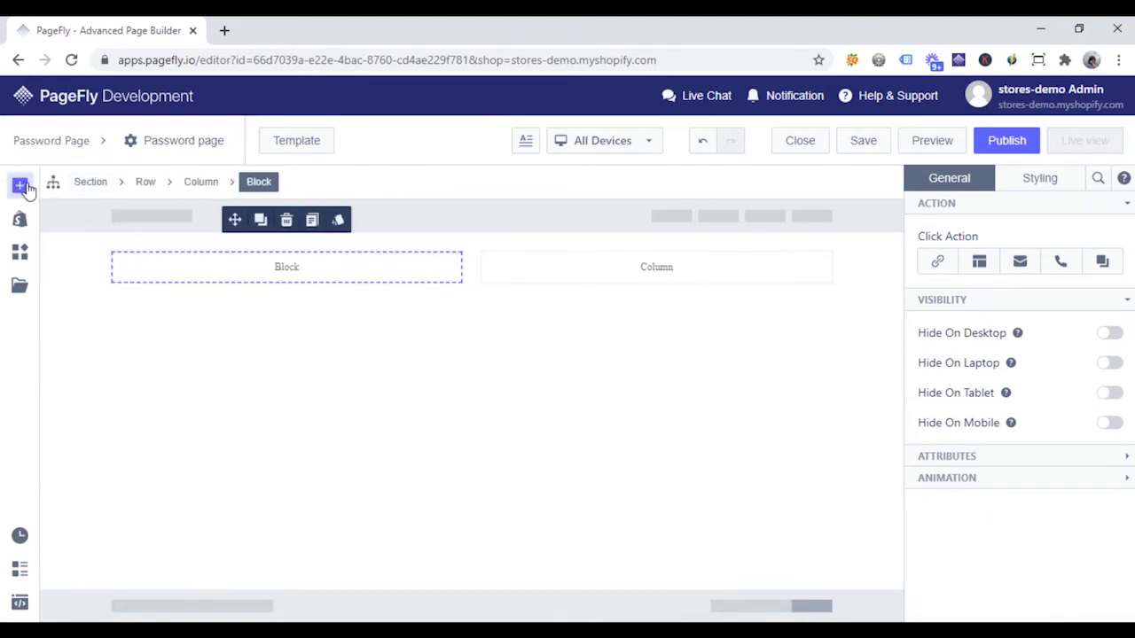
pyautogui.write('coun')
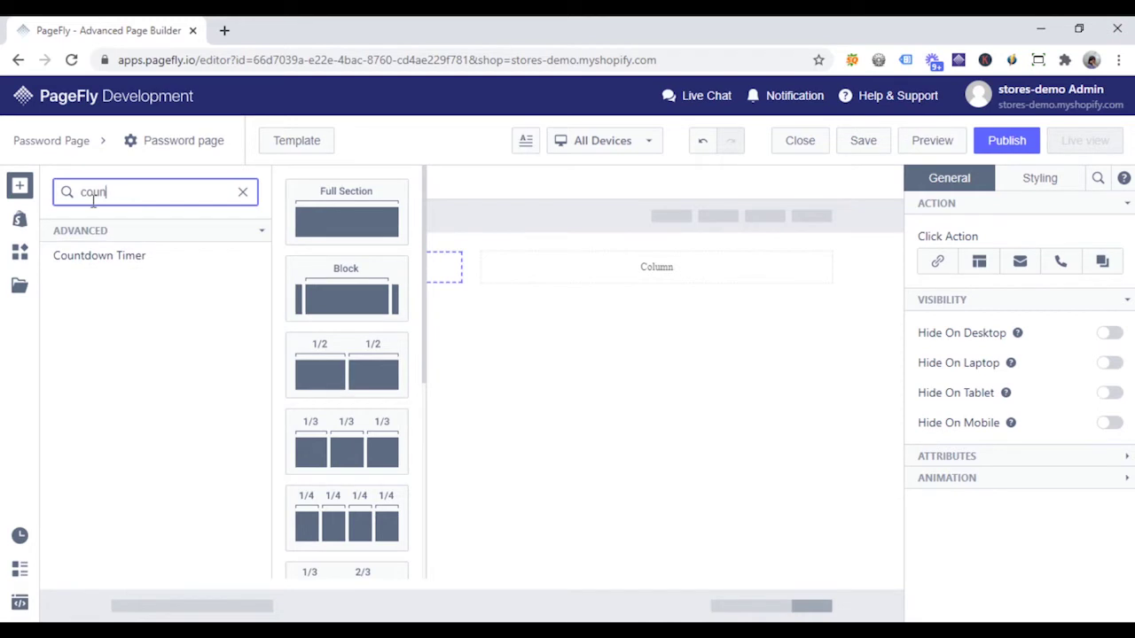
pyautogui.moveTo(133, 256)
pyautogui.moveTo(346, 222); pyautogui.dragTo(363, 275)
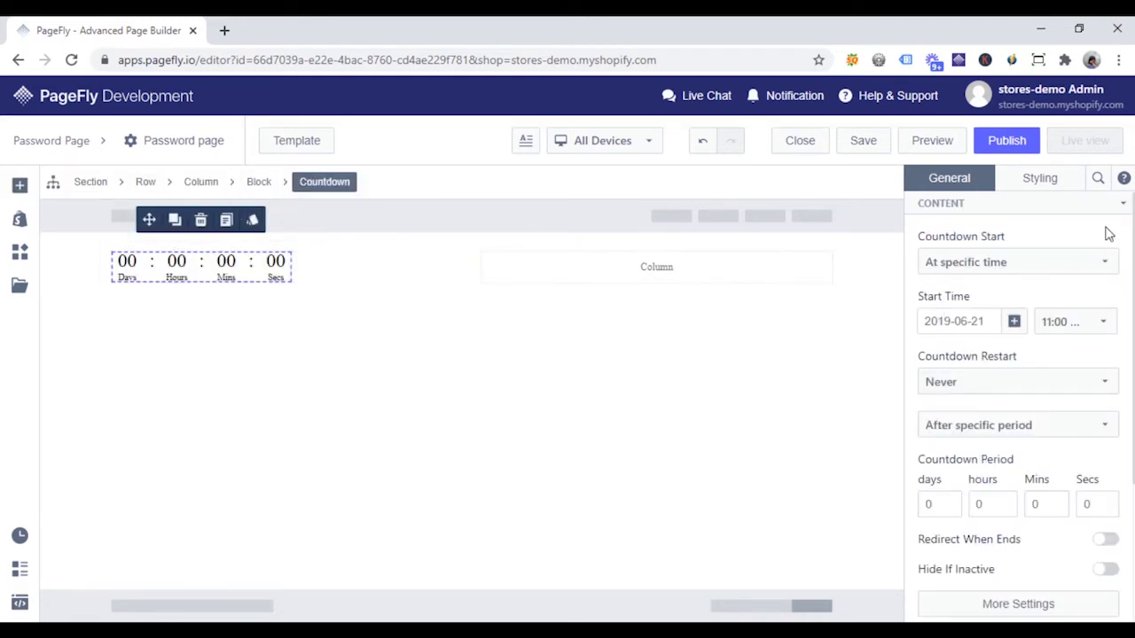
pyautogui.scroll(-3, 1023, 327)
pyautogui.scroll(2, 1025, 347)
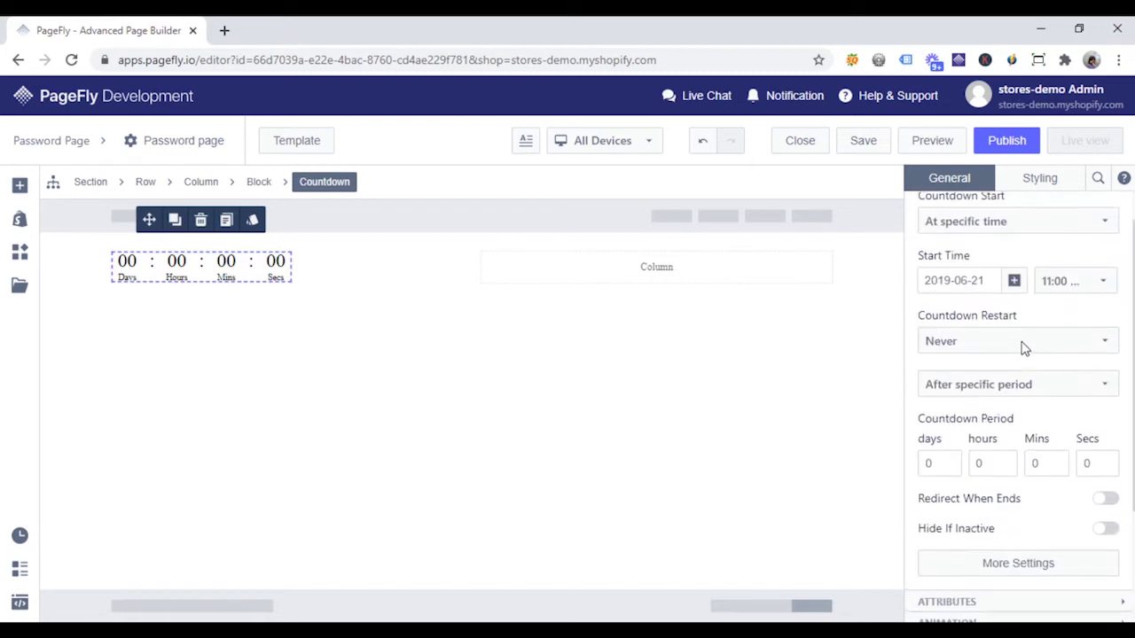
pyautogui.scroll(1, 1026, 346)
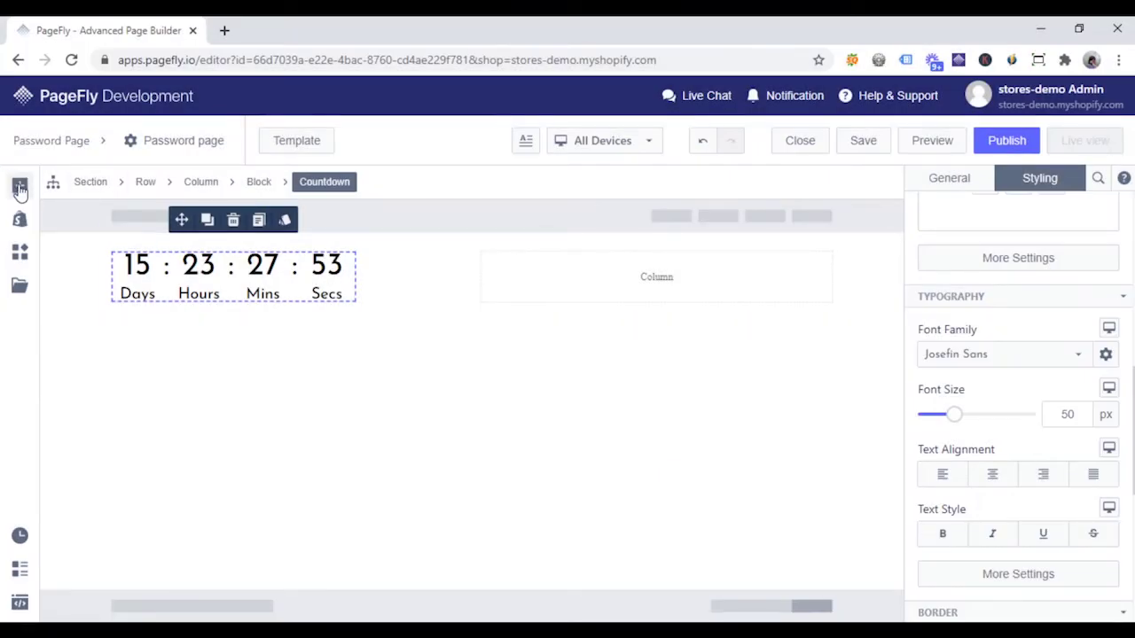
# - Insert a heading above the countdown timer and replace its text with "SALE WILL START IN"
pyautogui.click(19, 188)
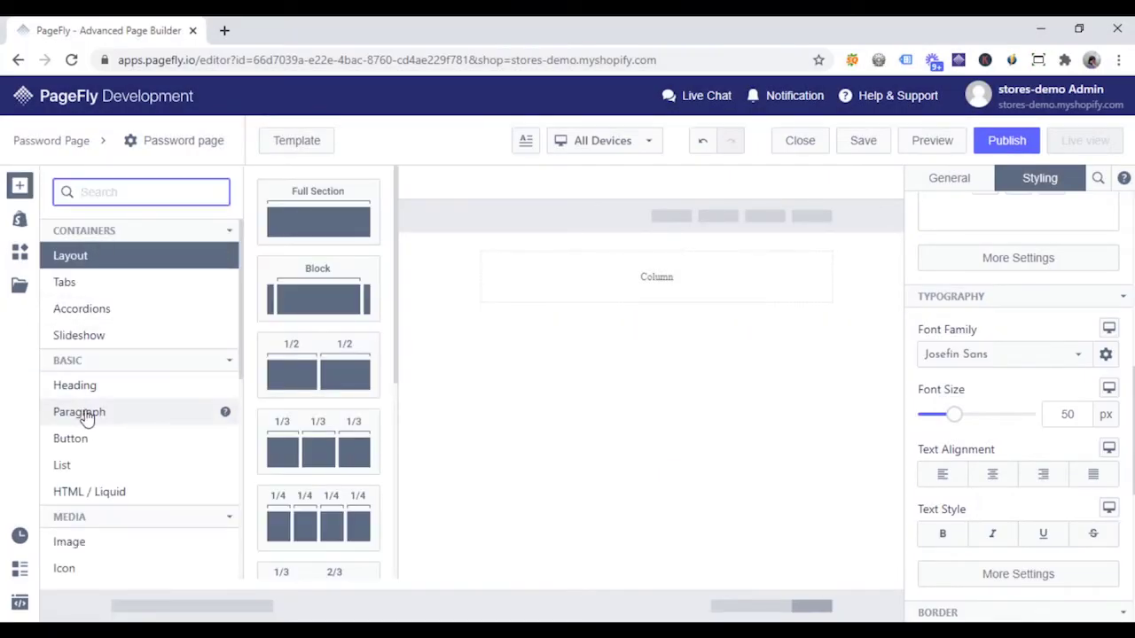
pyautogui.click(113, 389)
pyautogui.click(360, 265)
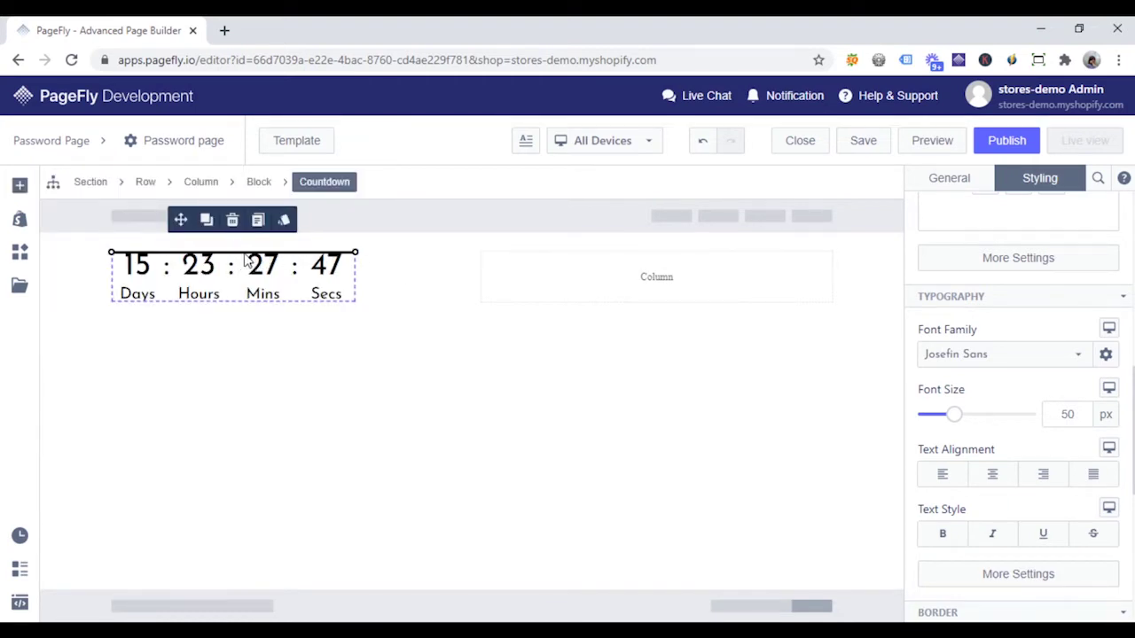
pyautogui.moveTo(246, 259); pyautogui.dragTo(191, 273)
pyautogui.click(192, 273)
pyautogui.click(192, 274)
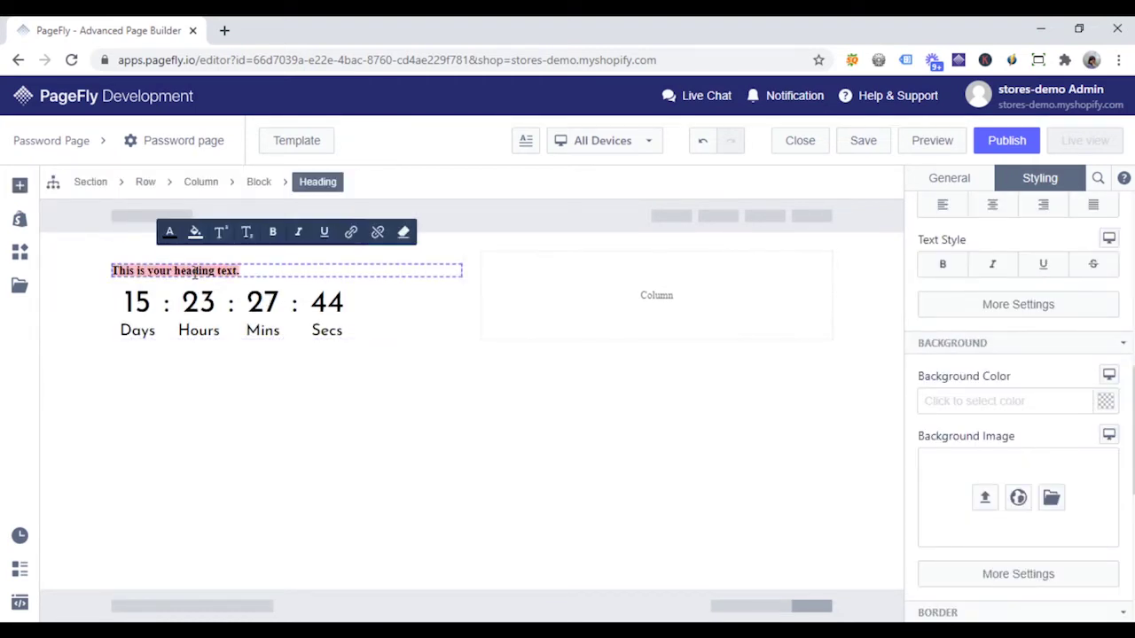
pyautogui.write('SALE WILL START IN')
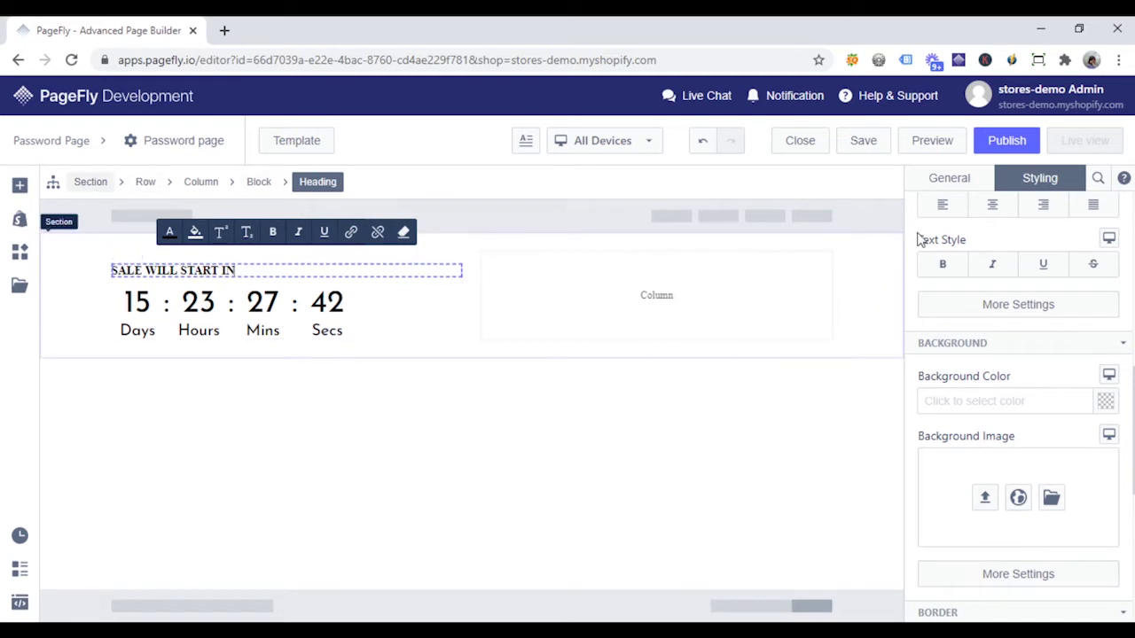
# - Set the sale heading's content color to orange, rgb(245, 166, 35), and change its font family to a monospaced font
pyautogui.scroll(6, 1046, 328)
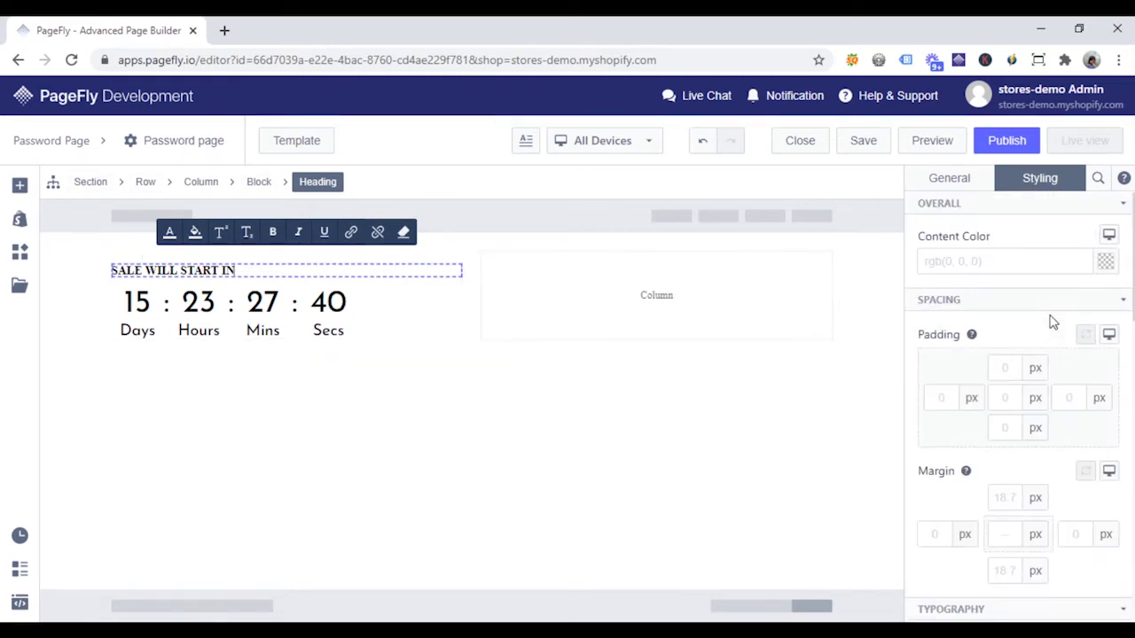
pyautogui.click(1106, 262)
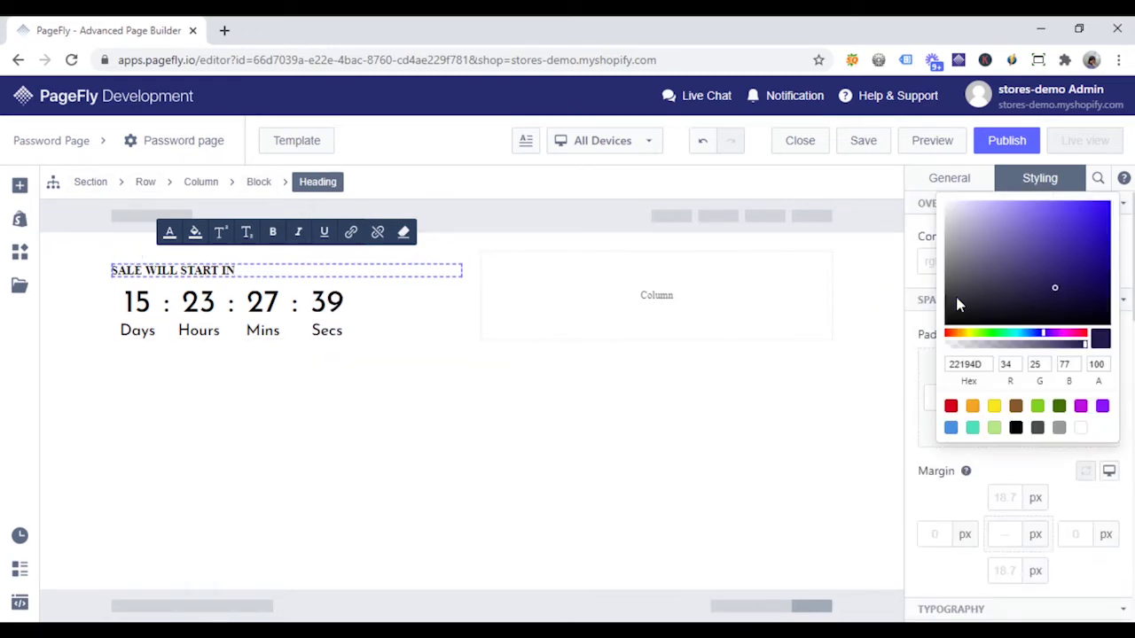
pyautogui.click(974, 406)
pyautogui.click(909, 432)
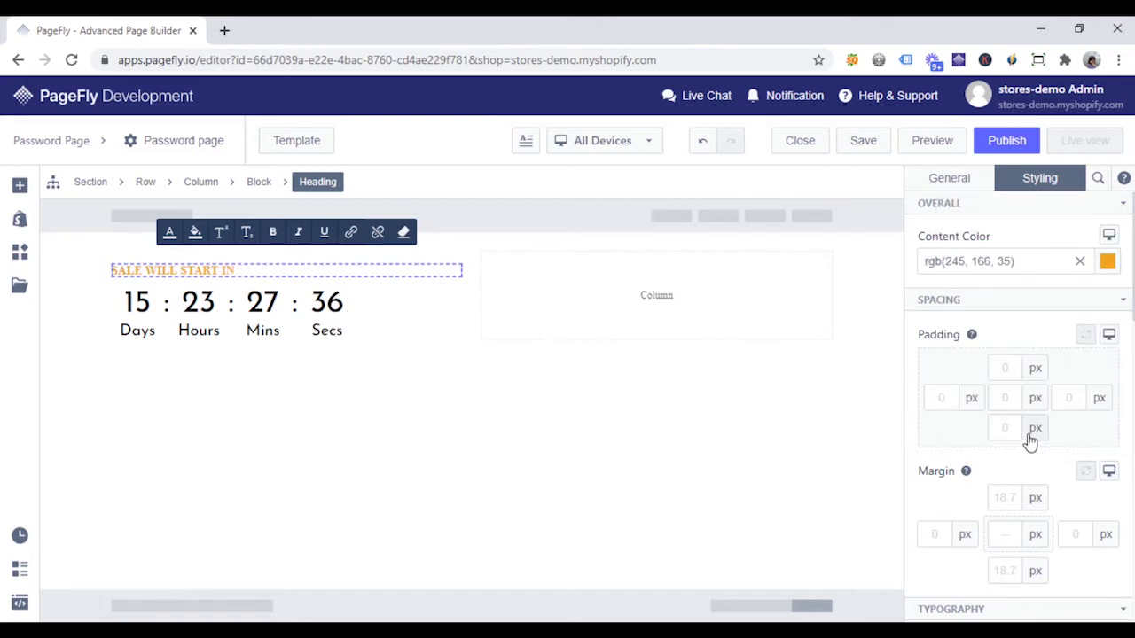
pyautogui.scroll(-2, 1031, 439)
pyautogui.scroll(-2, 1031, 439)
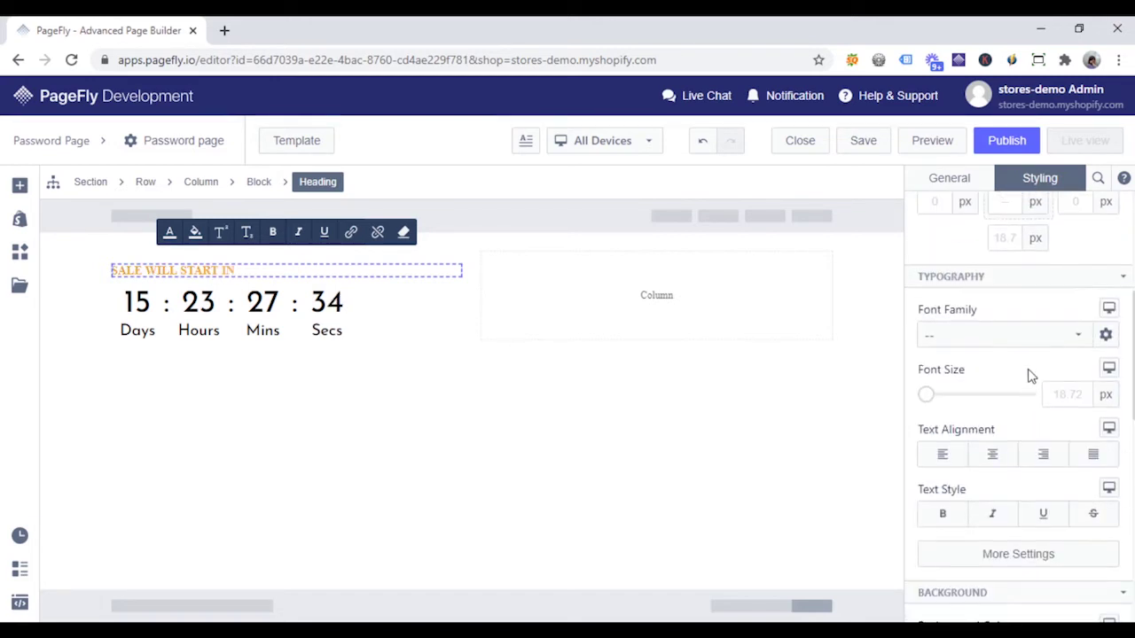
pyautogui.click(1029, 337)
pyautogui.click(968, 448)
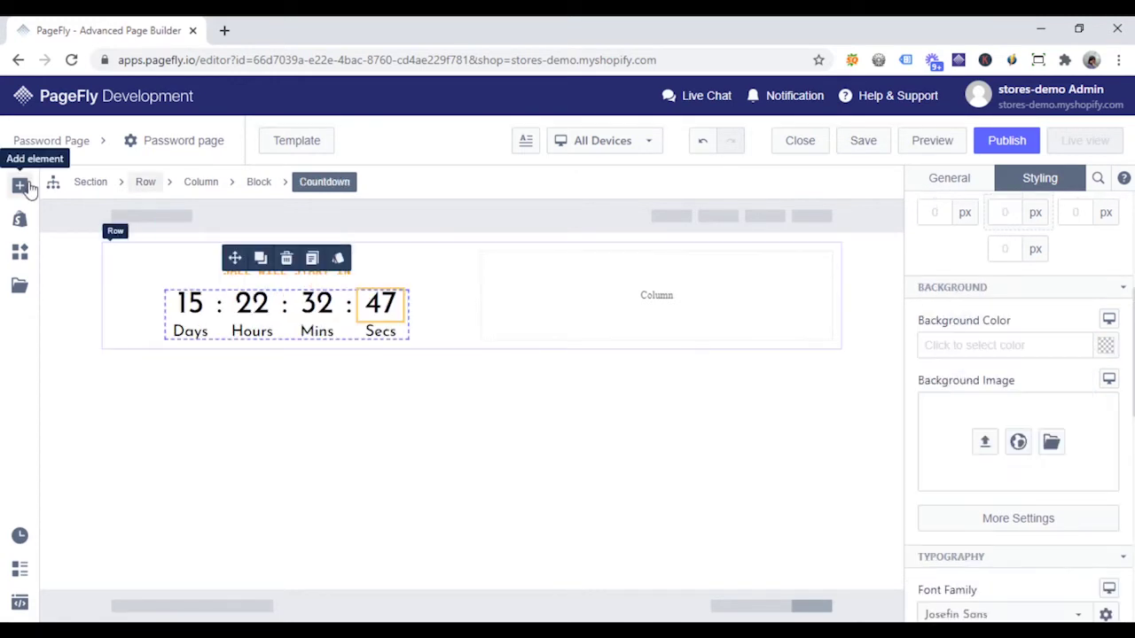
# - Add an Image element to the countdown's block and set its display style to Block so it sits below the timer
pyautogui.click(19, 186)
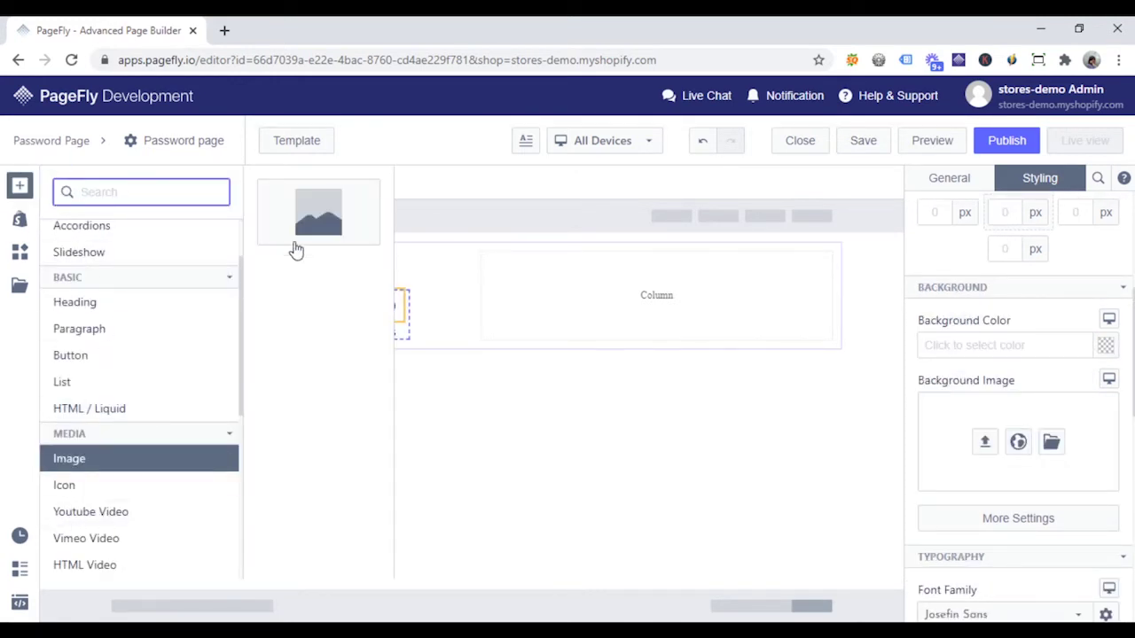
pyautogui.moveTo(319, 232); pyautogui.dragTo(289, 349)
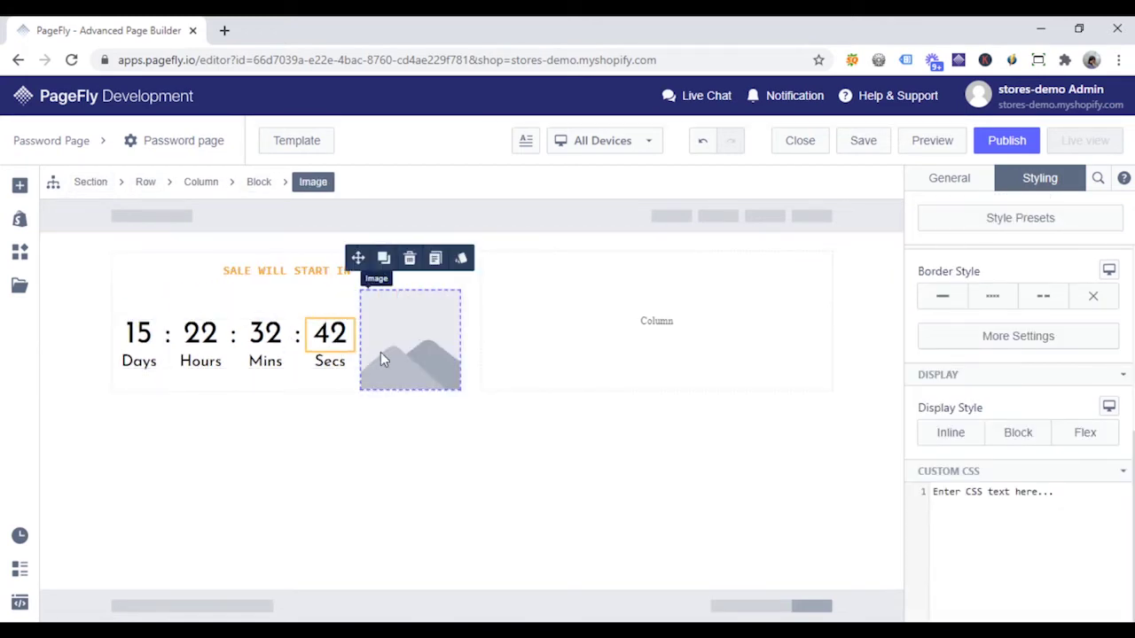
pyautogui.click(1016, 433)
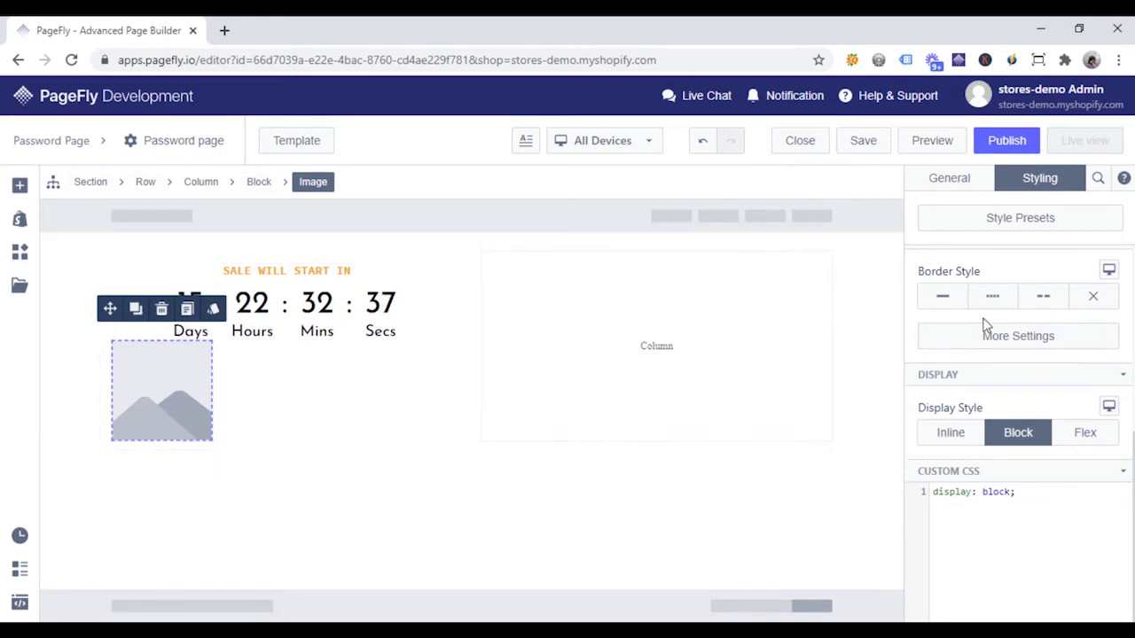
# - Fill the image element with the stored halloween-dog picture from the image library
pyautogui.click(949, 177)
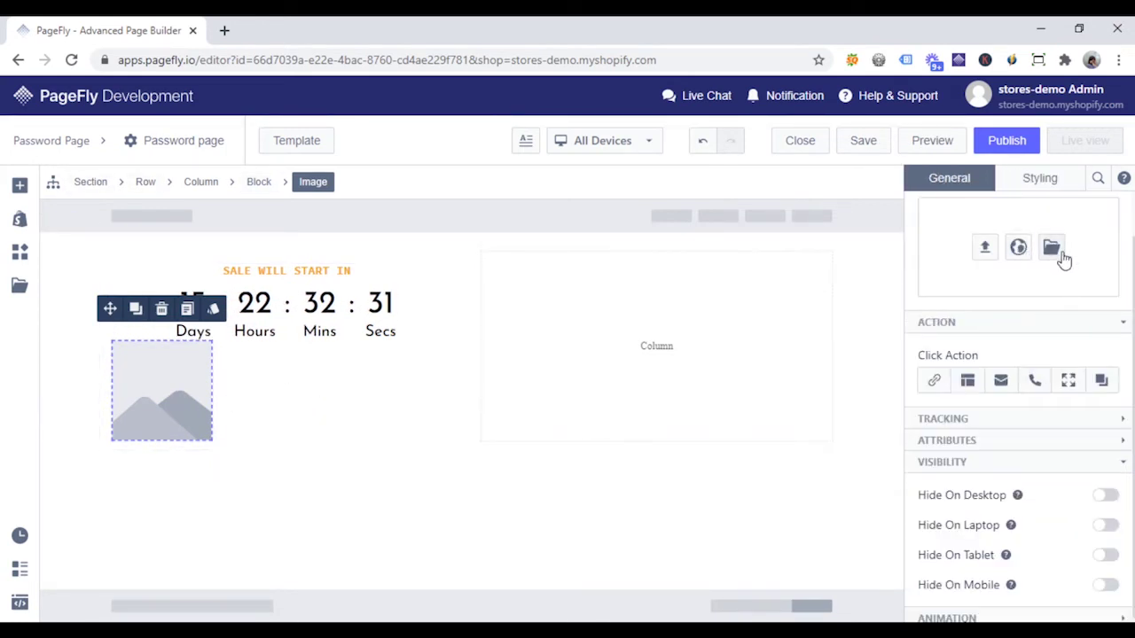
pyautogui.click(1053, 249)
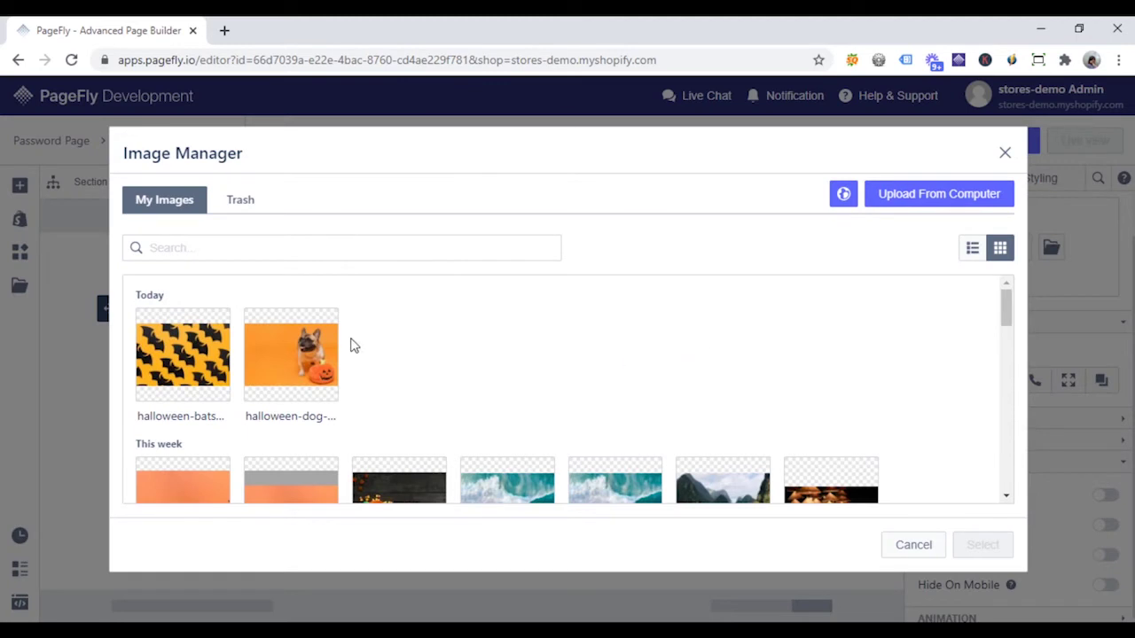
pyautogui.click(315, 363)
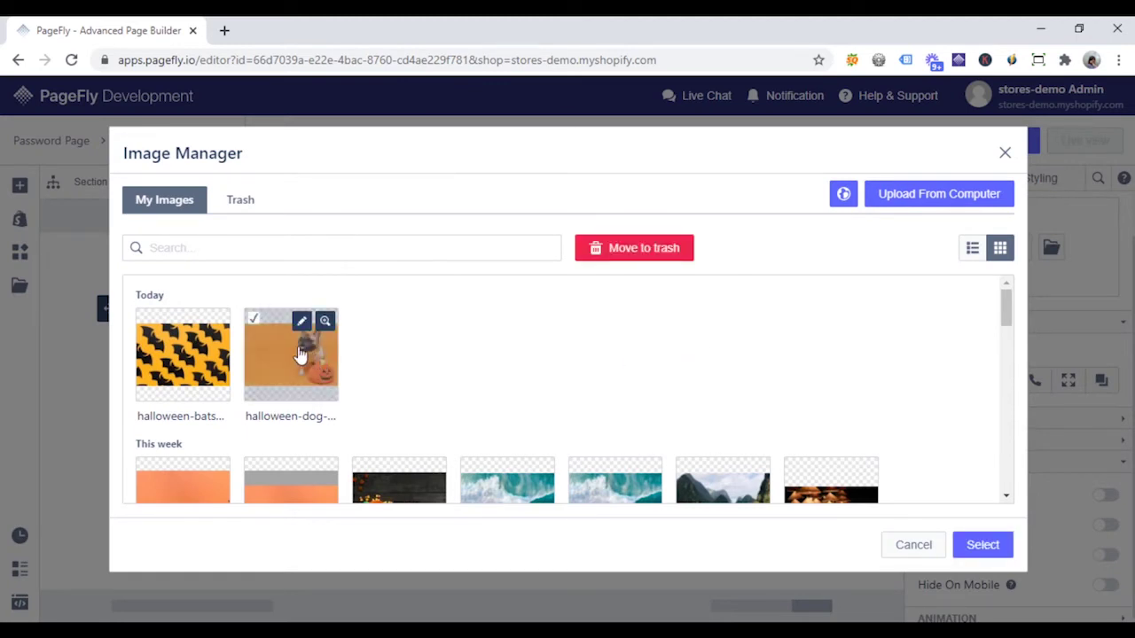
pyautogui.click(984, 546)
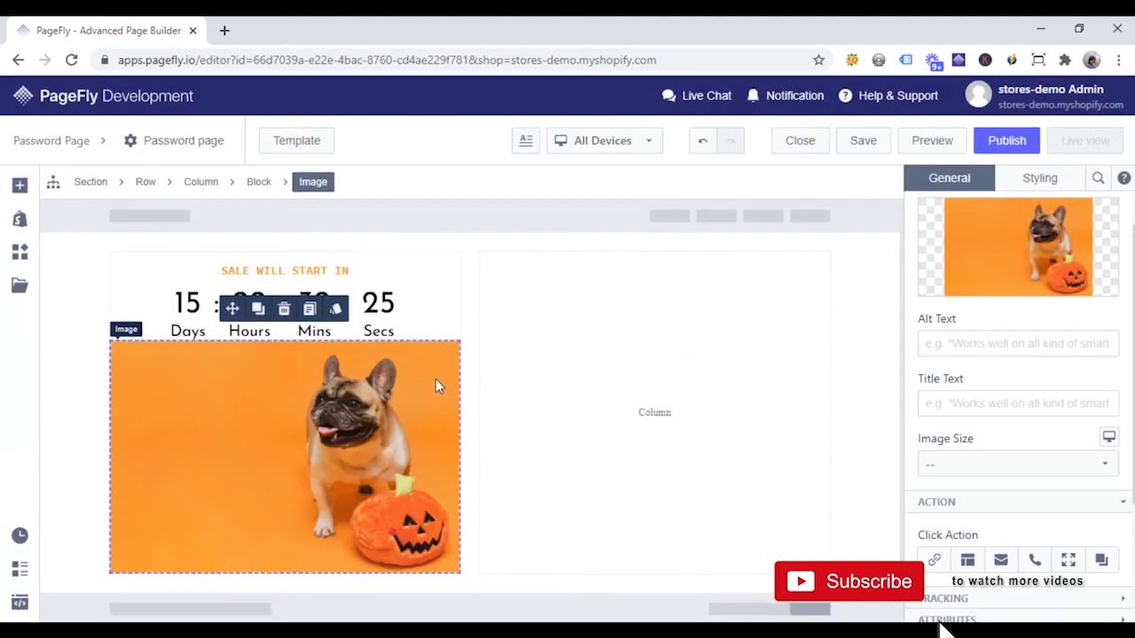
# - Set the dog image's top margin to 40 px
pyautogui.scroll(-2, 1033, 292)
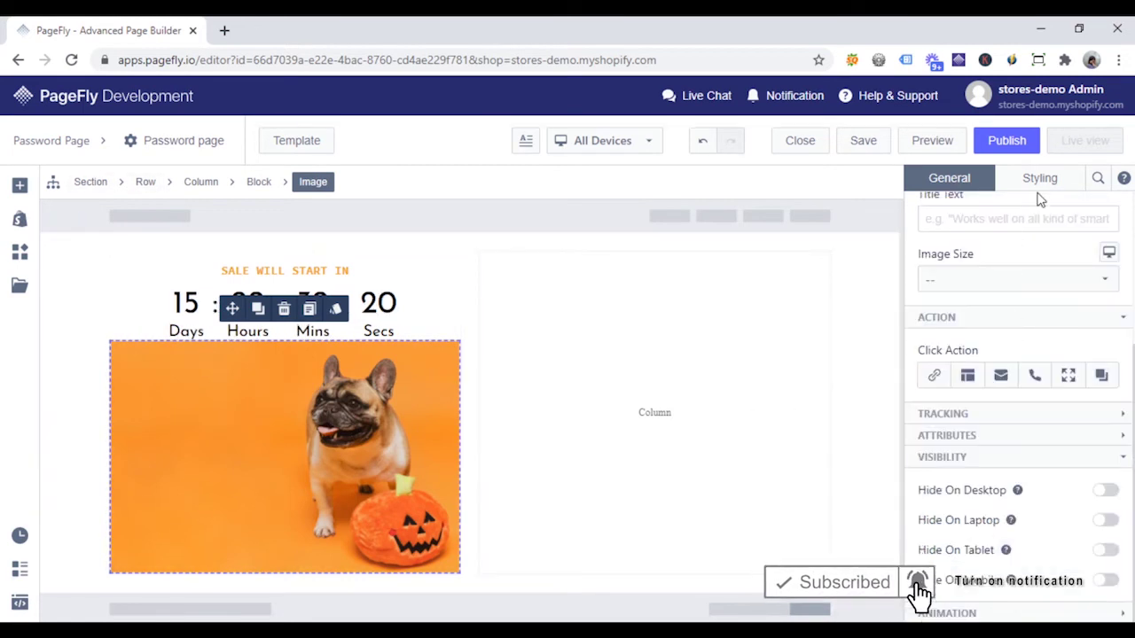
pyautogui.click(1039, 186)
pyautogui.scroll(3, 1053, 369)
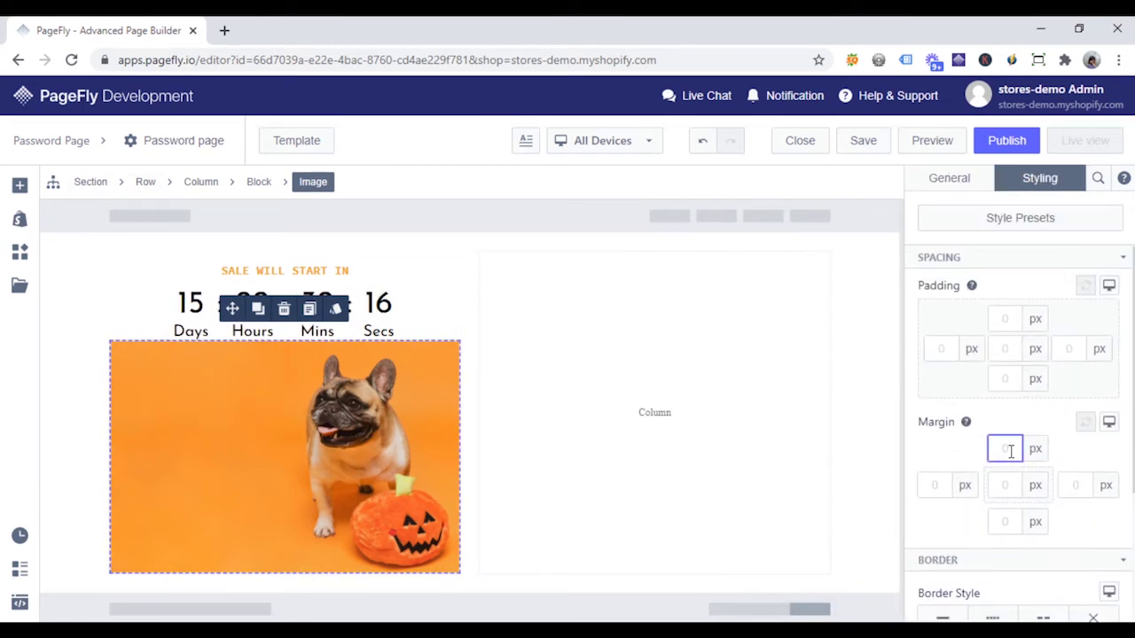
pyautogui.write('40')
pyautogui.scroll(-1, 861, 444)
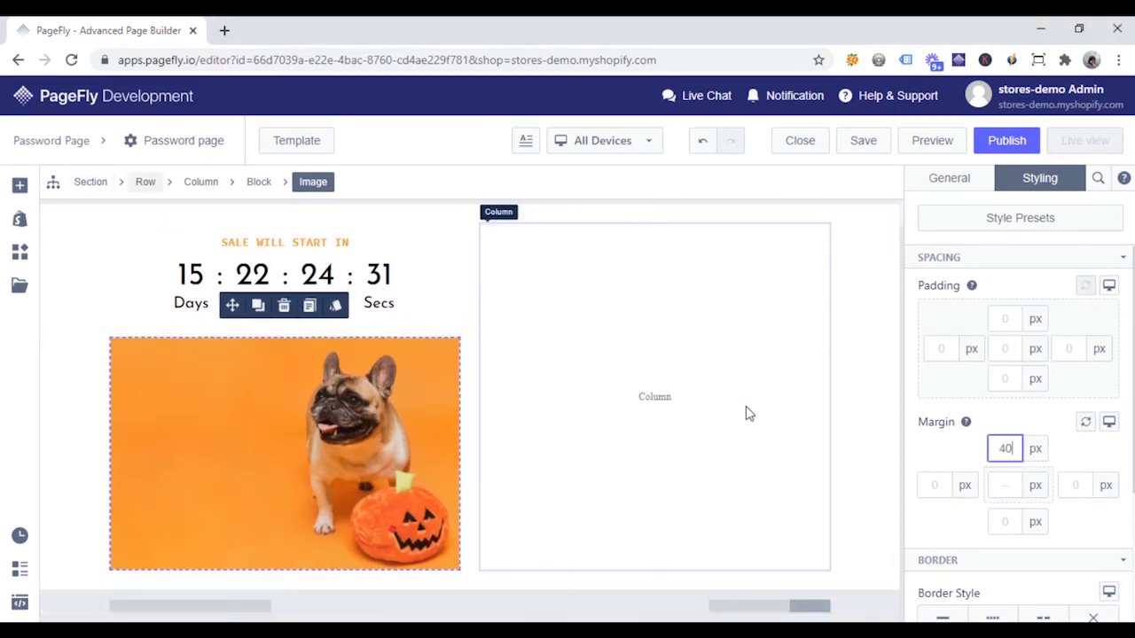
# - Add a plain Heading element to the empty second column and set its text to "COMING SOON"
pyautogui.click(20, 186)
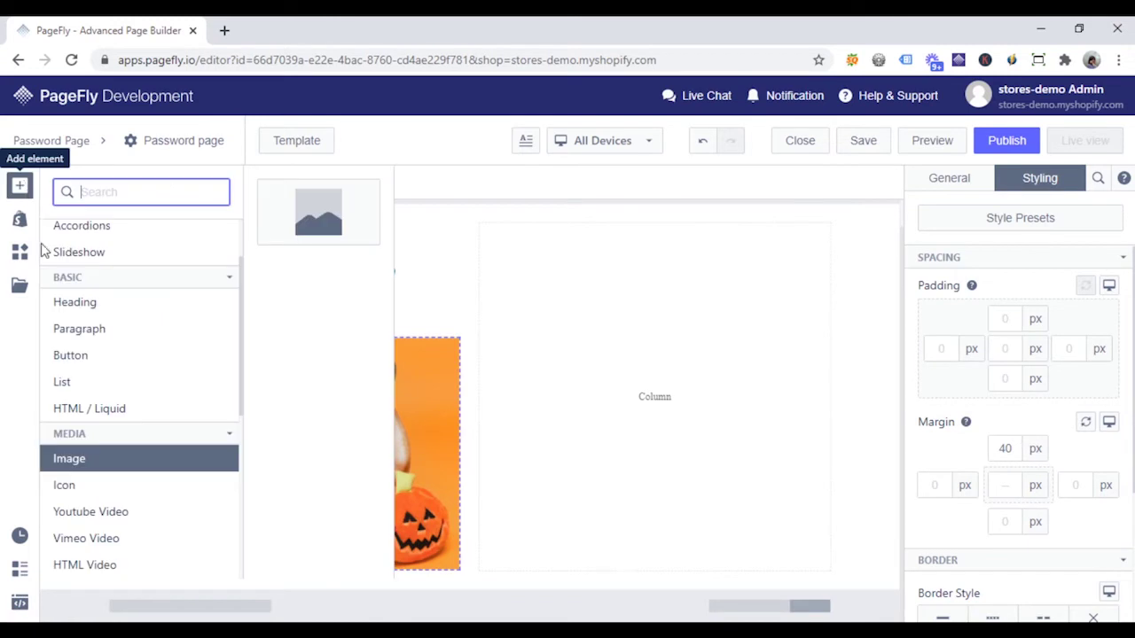
pyautogui.moveTo(94, 310)
pyautogui.moveTo(304, 221); pyautogui.dragTo(667, 328)
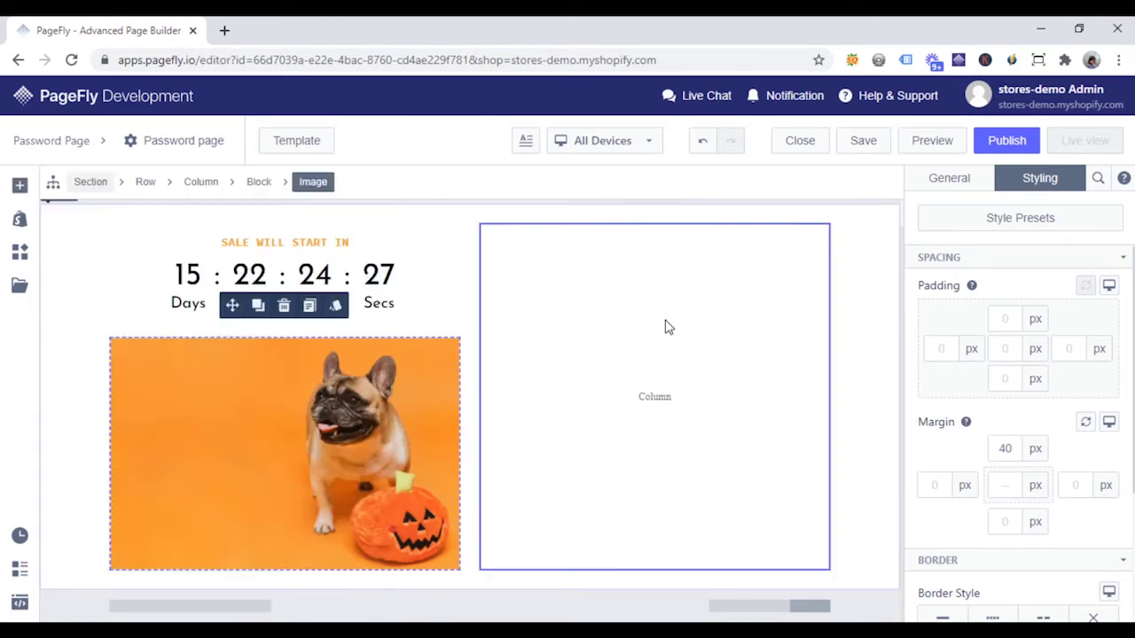
pyautogui.doubleClick(592, 243)
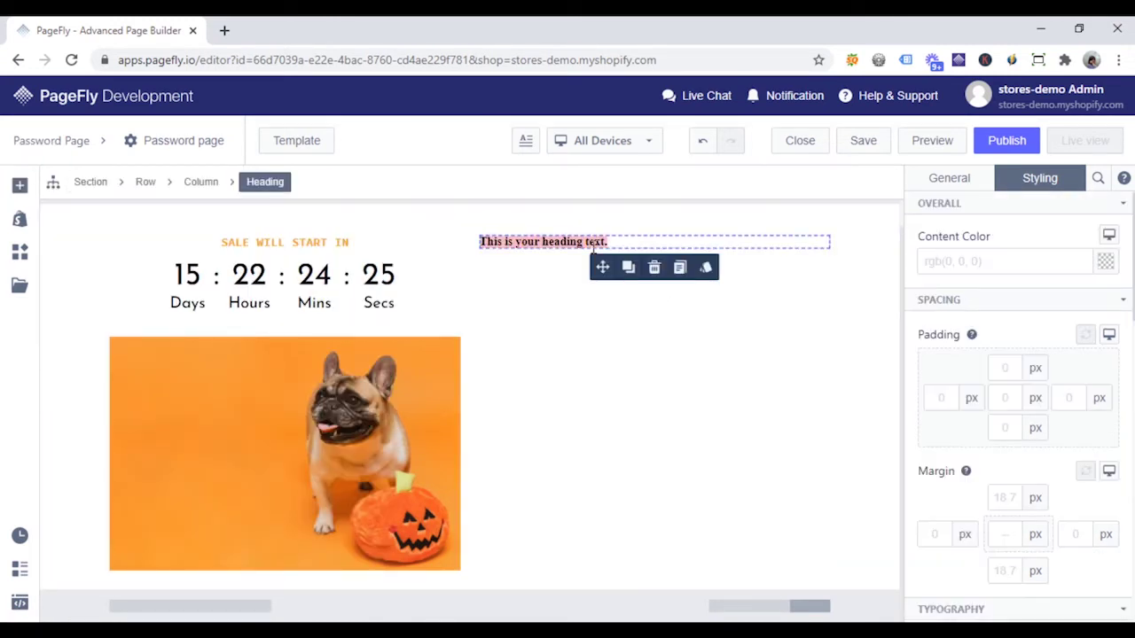
pyautogui.write('COMING SO')
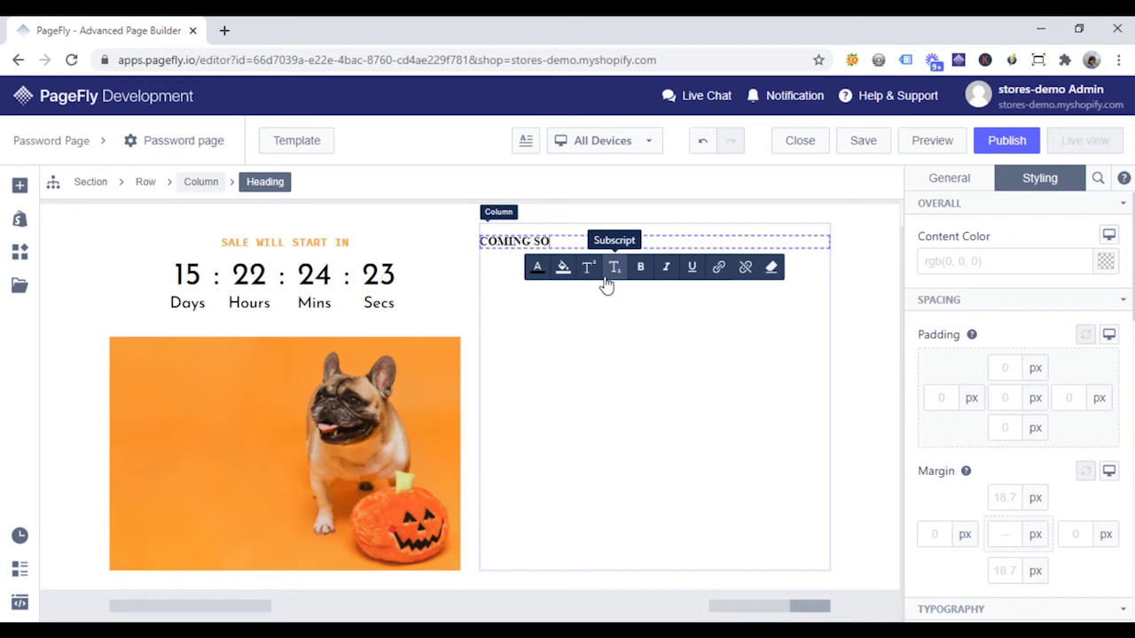
pyautogui.write('ON')
pyautogui.click(790, 304)
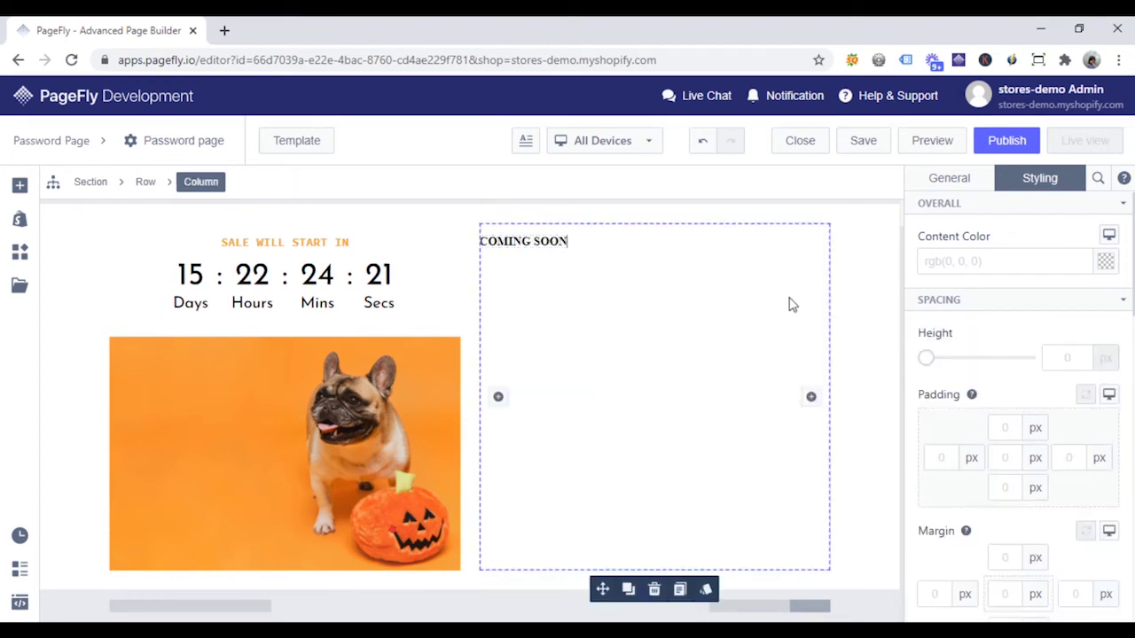
# - Add a second plain Heading below "COMING SOON" with the text "Join with us in the Halloween"
pyautogui.click(20, 188)
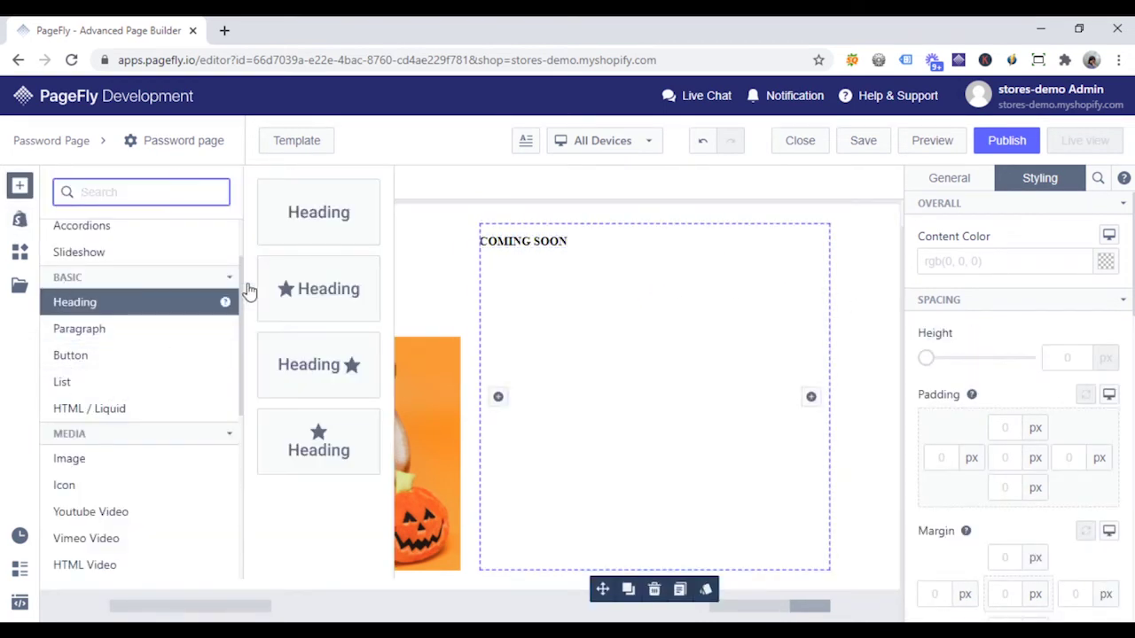
pyautogui.moveTo(286, 227); pyautogui.dragTo(577, 263)
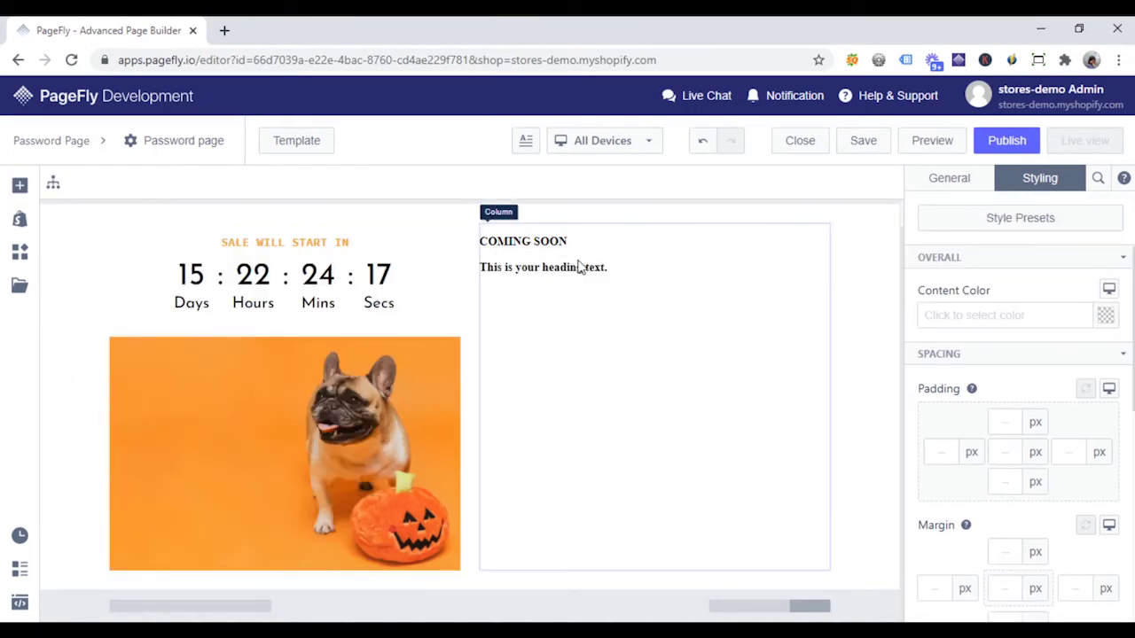
pyautogui.doubleClick(582, 266)
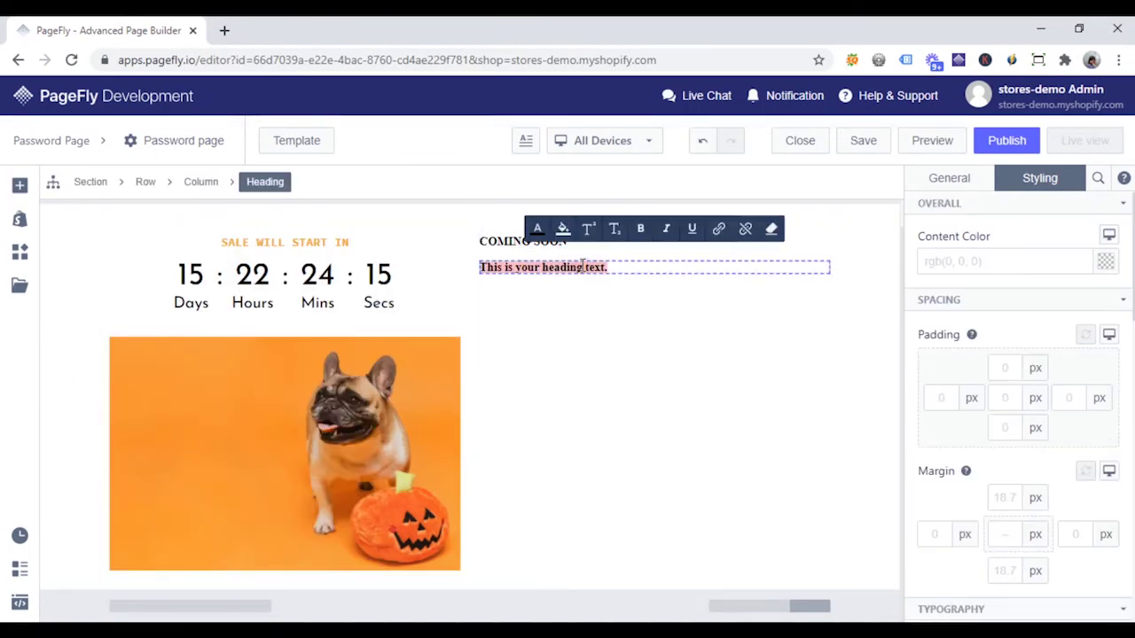
pyautogui.write('Join with us in the Halloween')
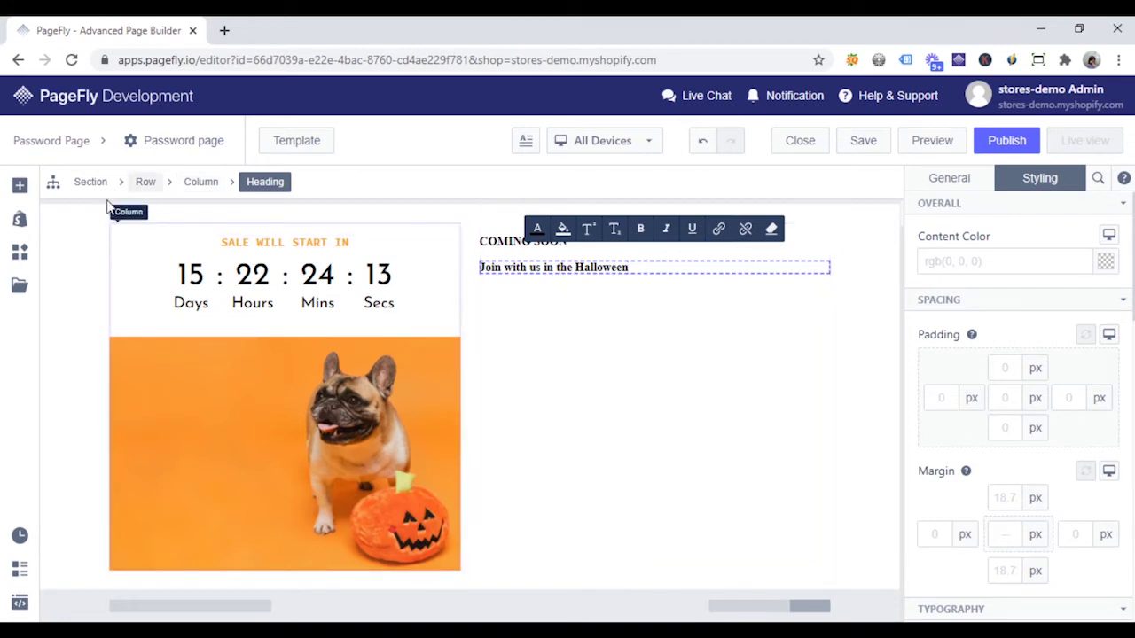
# - Add a plain Paragraph element without a dropcap below the Halloween heading
pyautogui.click(20, 190)
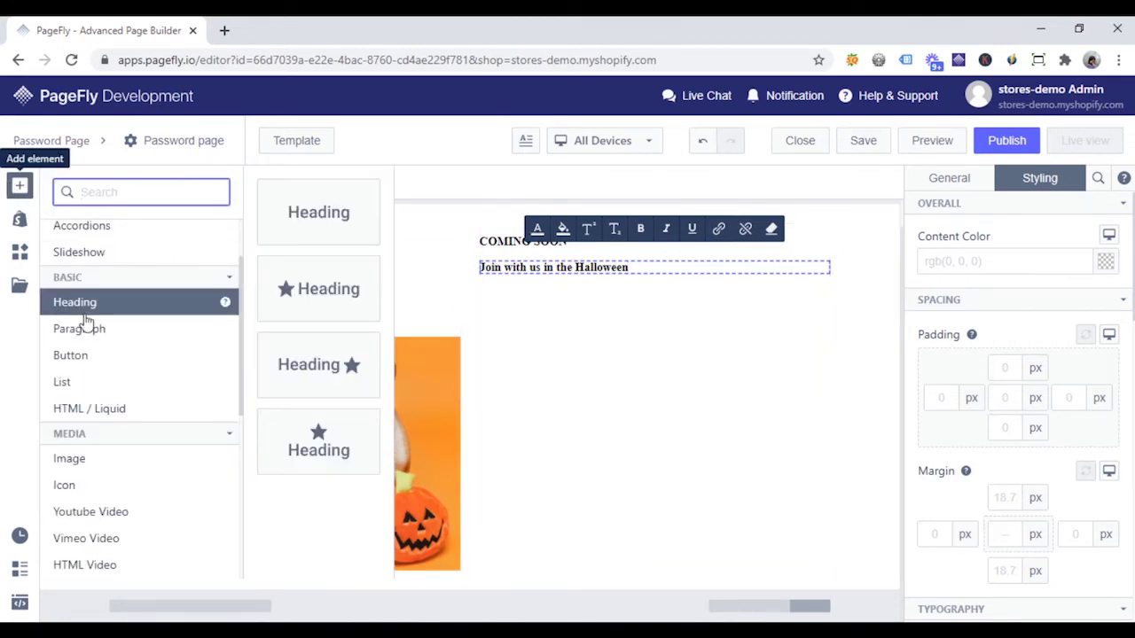
pyautogui.moveTo(96, 334)
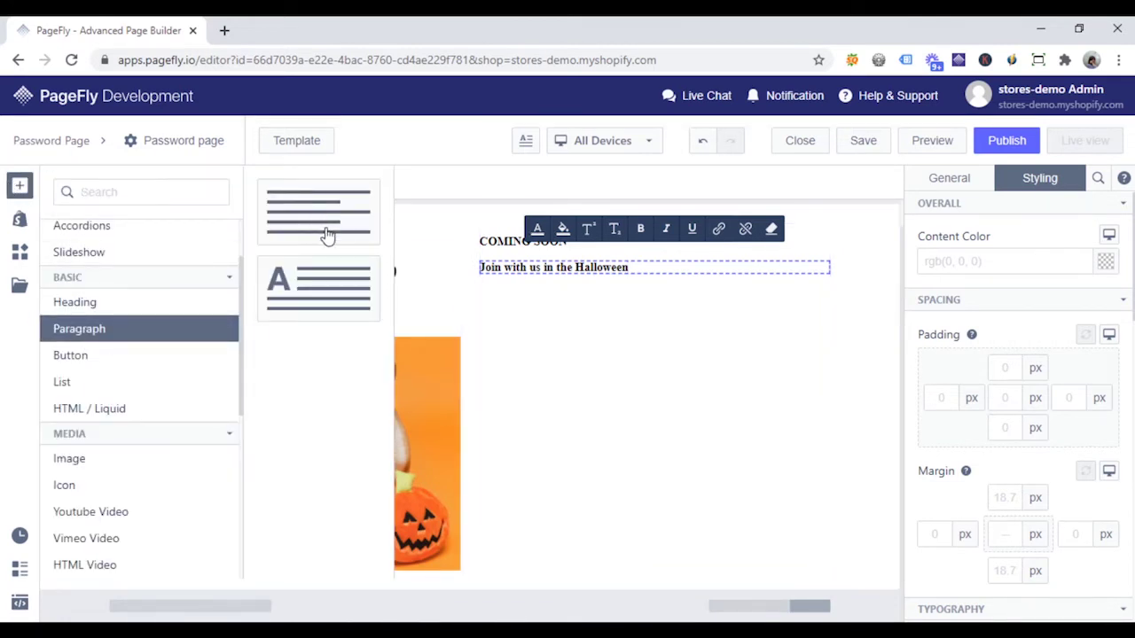
pyautogui.moveTo(377, 221); pyautogui.dragTo(574, 292)
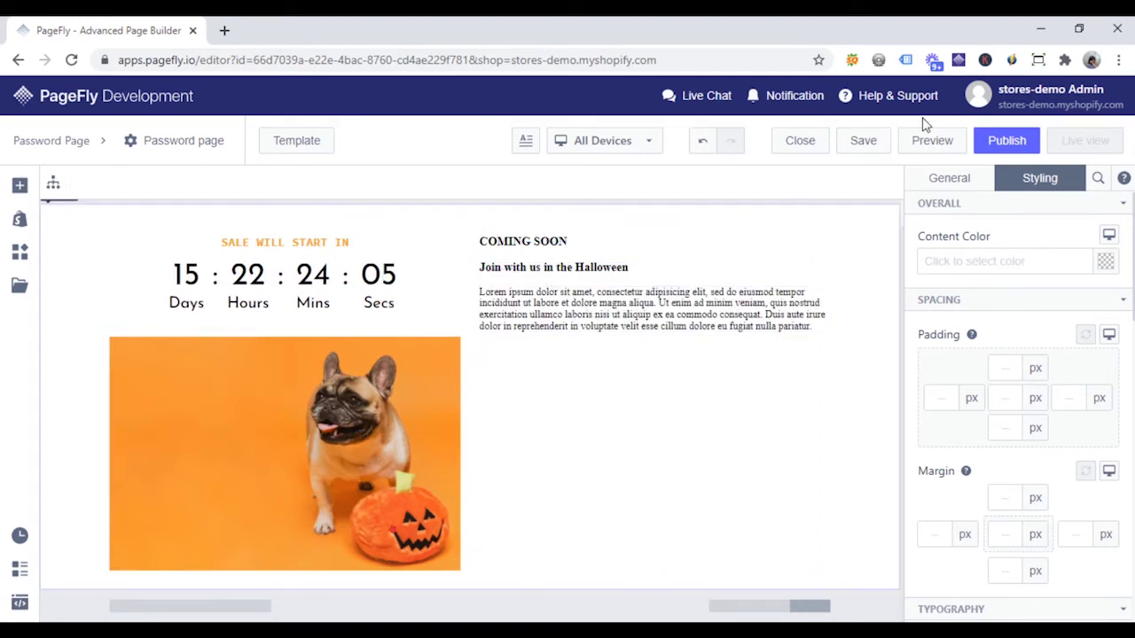
# - Replace the paragraph's placeholder text with the sale and email sign-up message beginning "Don't miss this big sale in the Holiday season."
pyautogui.click(956, 184)
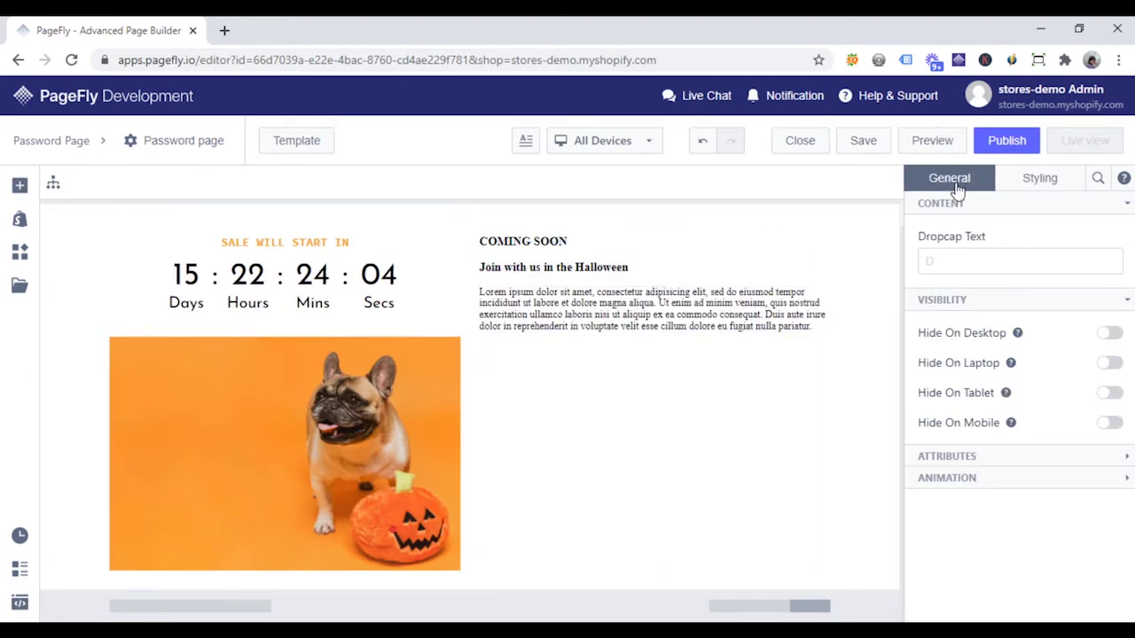
pyautogui.click(785, 306)
pyautogui.click(994, 309)
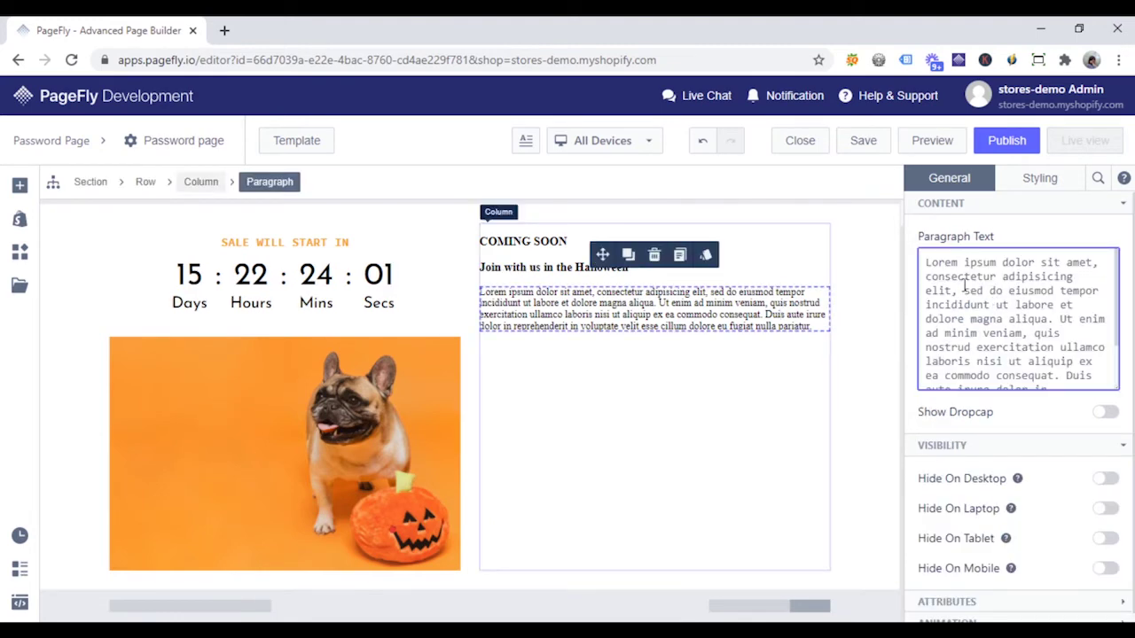
pyautogui.moveTo(964, 287); pyautogui.dragTo(1020, 361)
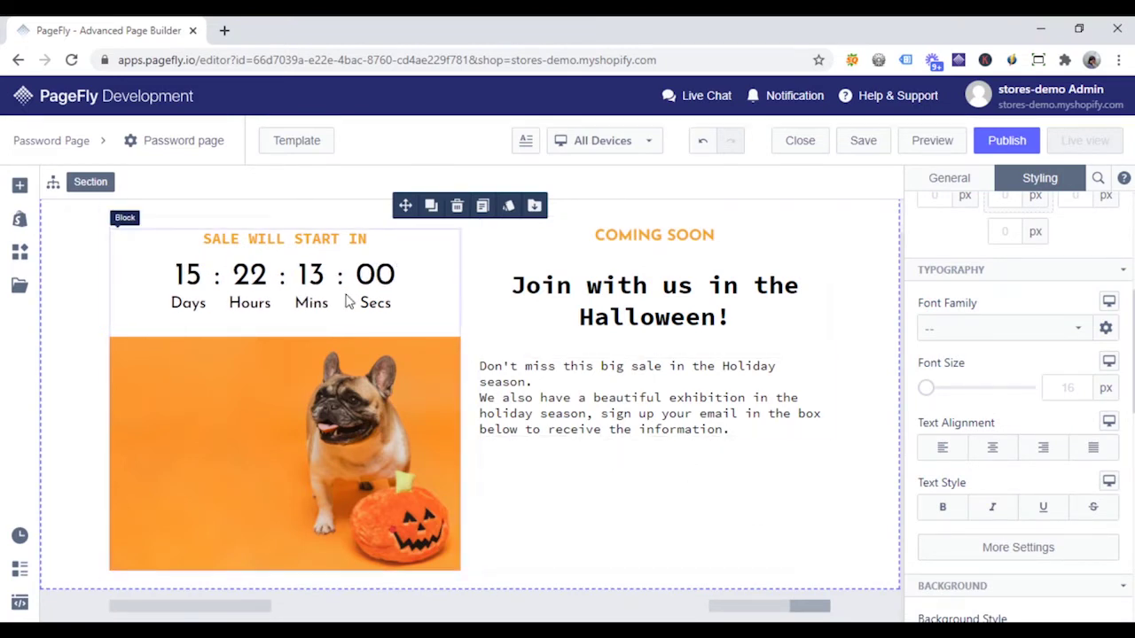
# - Add a Customer Form in the single-line email and submit button layout below the paragraph
pyautogui.click(19, 222)
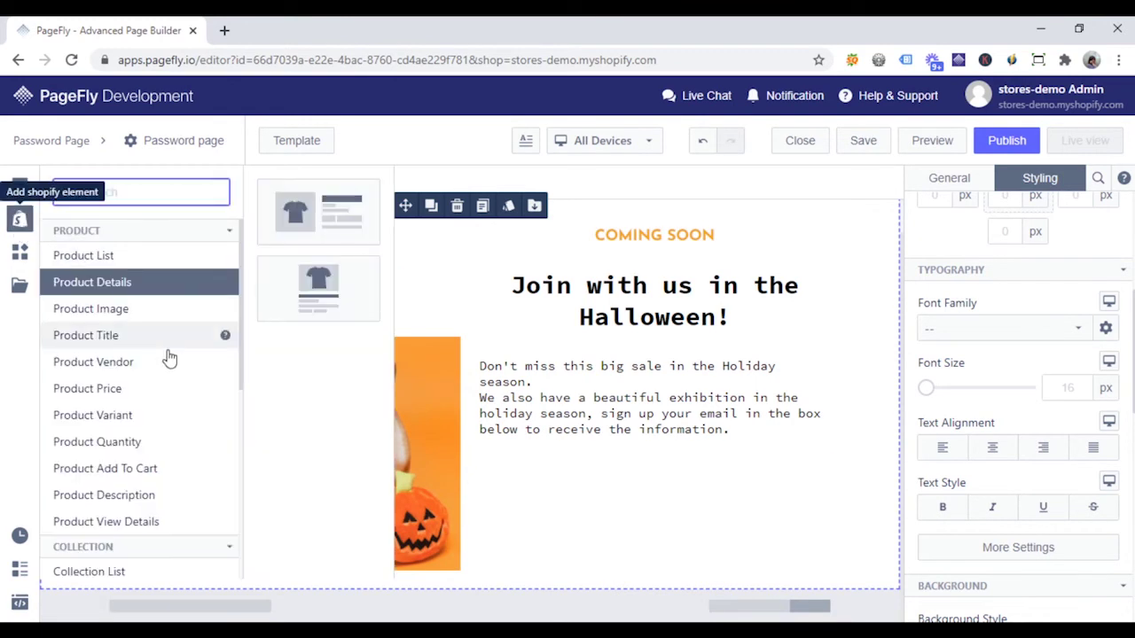
pyautogui.scroll(-4, 160, 372)
pyautogui.scroll(-1, 159, 375)
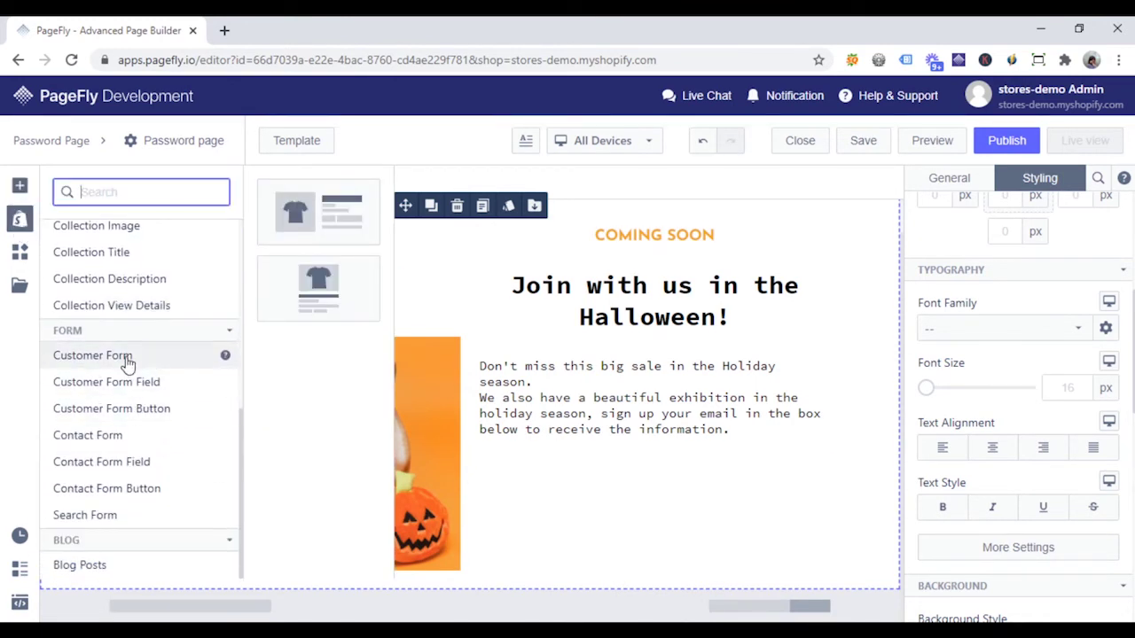
pyautogui.click(126, 358)
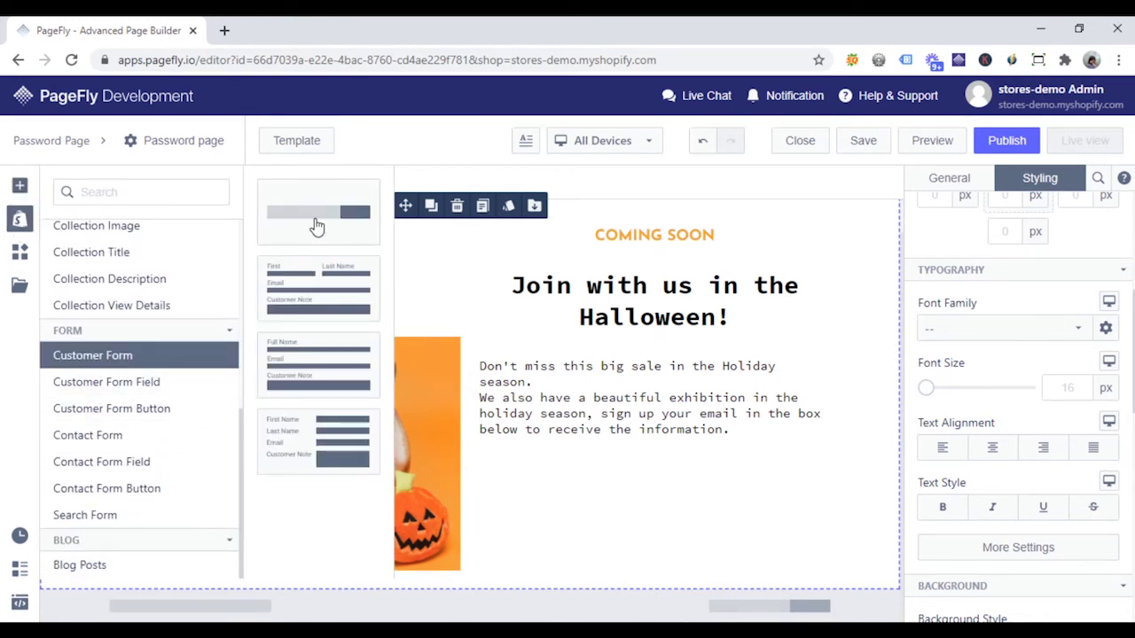
pyautogui.moveTo(317, 224); pyautogui.dragTo(601, 438)
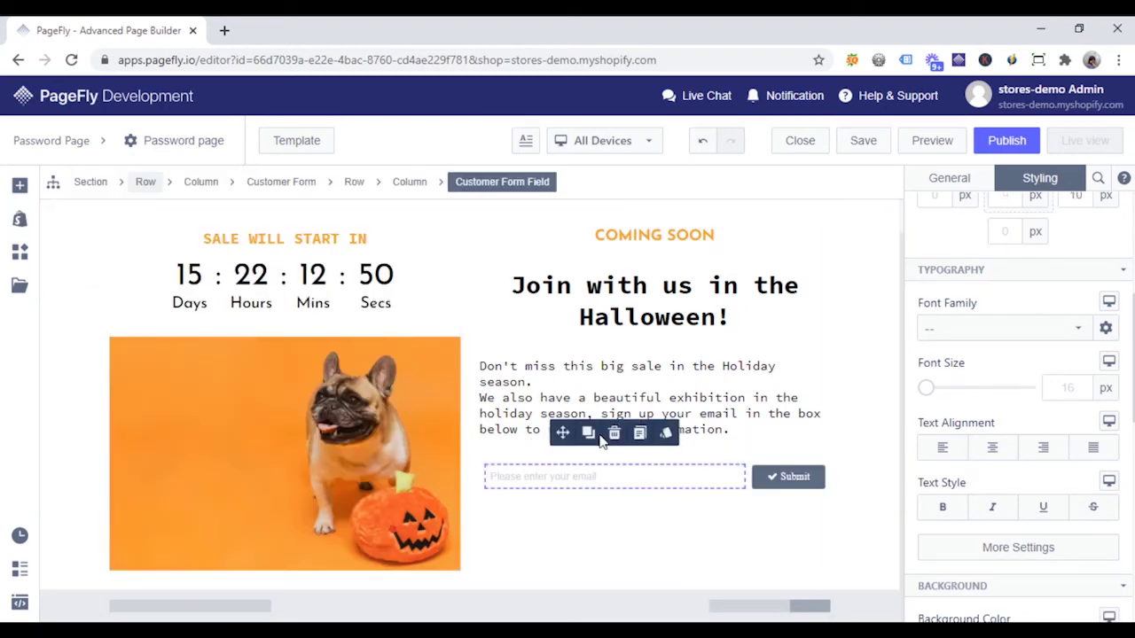
# - Change the customer form button's text to "Notify me"
pyautogui.click(787, 478)
pyautogui.click(972, 188)
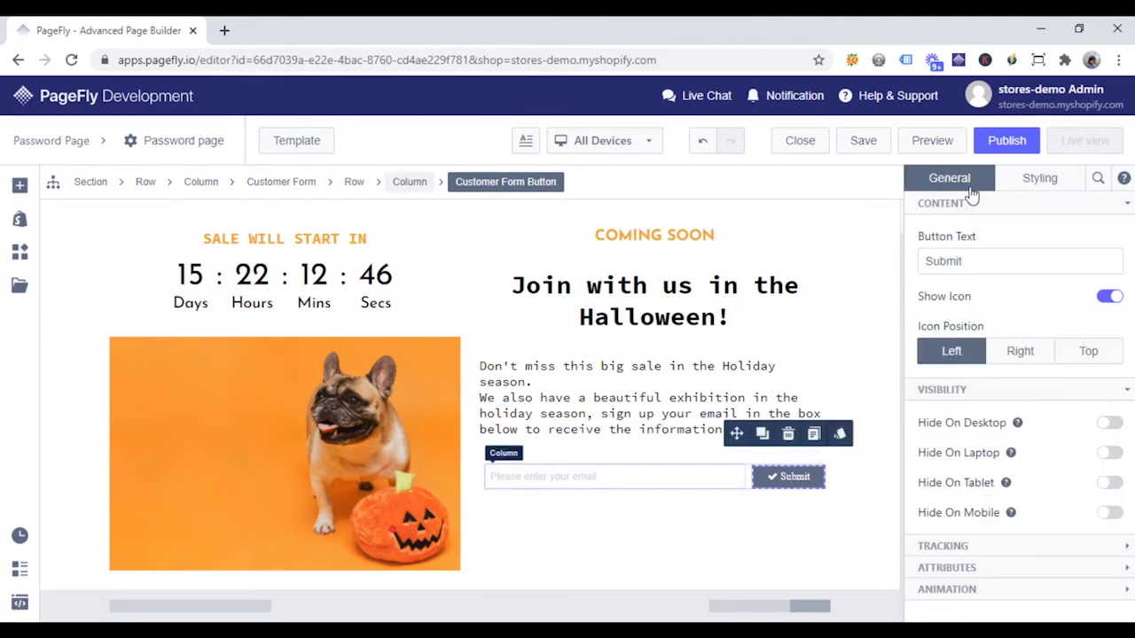
pyautogui.click(964, 260)
pyautogui.doubleClick(964, 261)
pyautogui.write('Notify me')
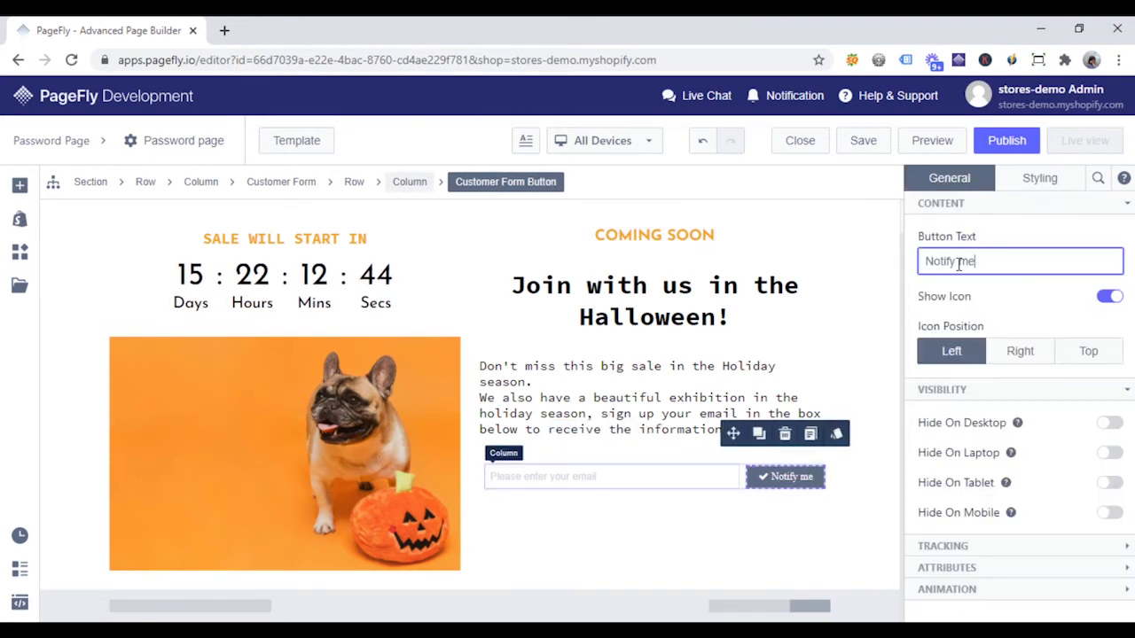
# - Set the Notify me button's background color to orange, rgb(245, 166, 35)
pyautogui.click(1044, 184)
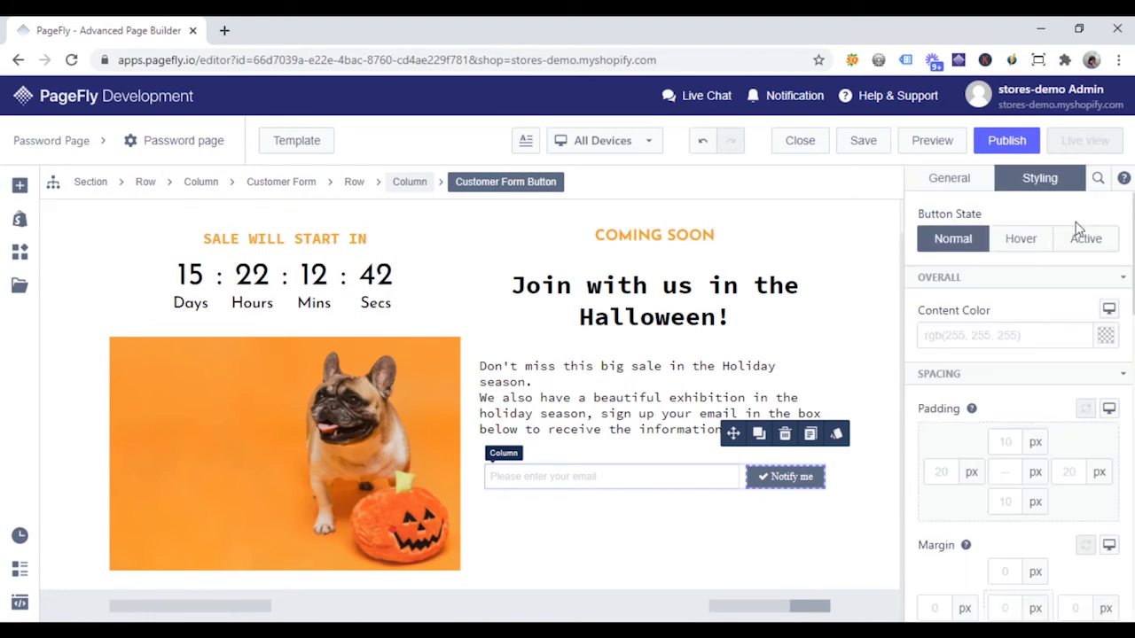
pyautogui.scroll(-4, 1090, 346)
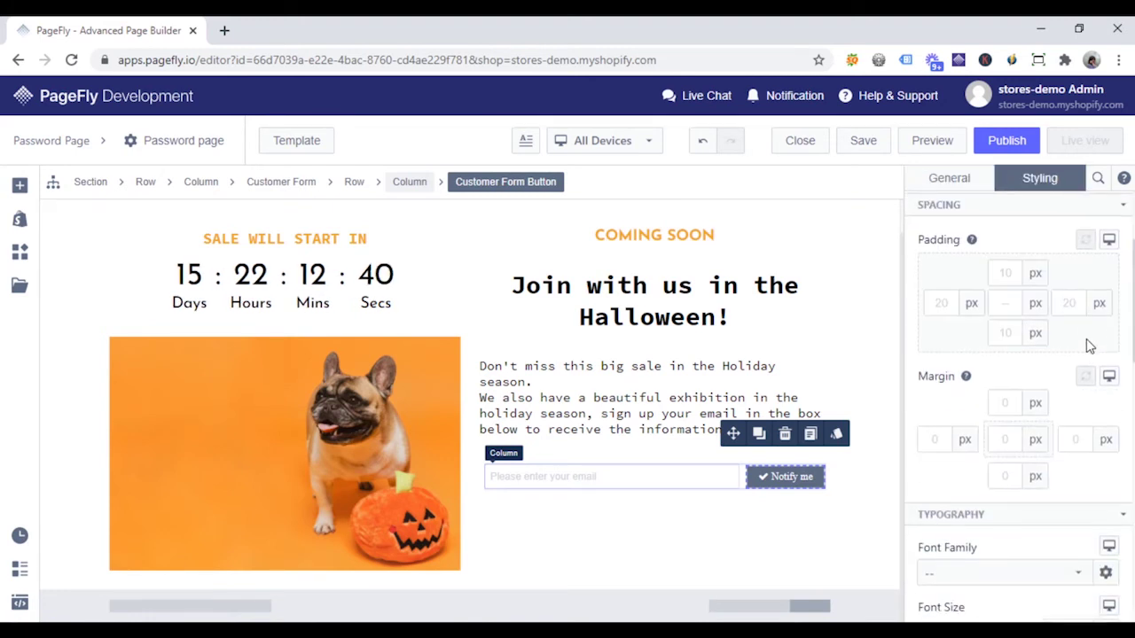
pyautogui.scroll(-5, 1088, 337)
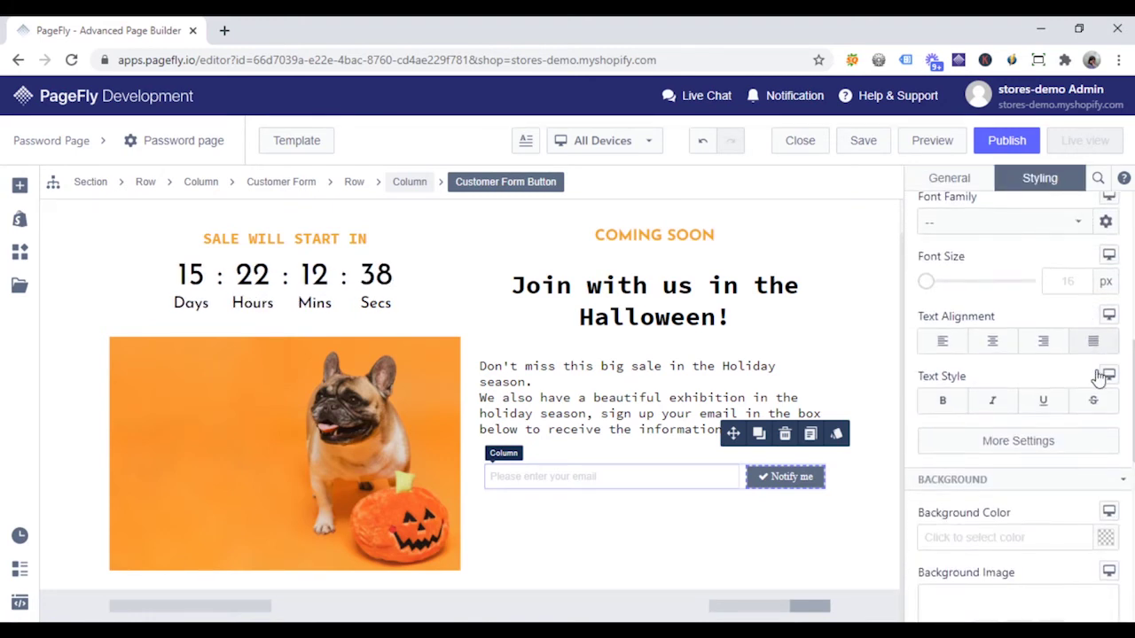
pyautogui.click(1106, 393)
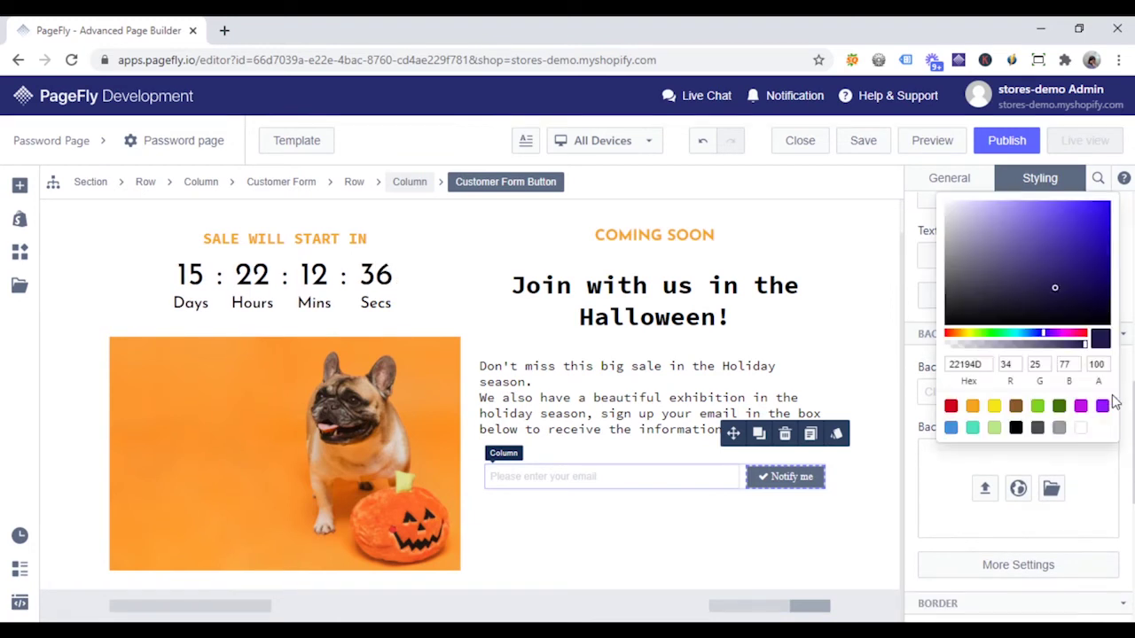
pyautogui.click(972, 406)
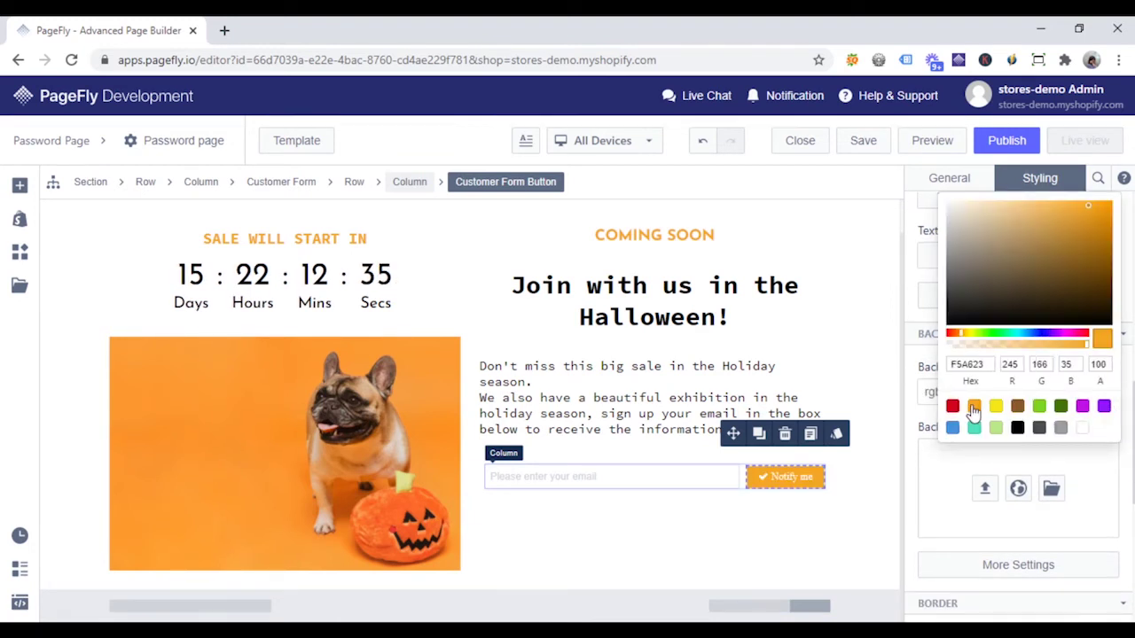
# - Give the form's email field a solid 1 px border in orange, rgb(245, 166, 35)
pyautogui.click(552, 476)
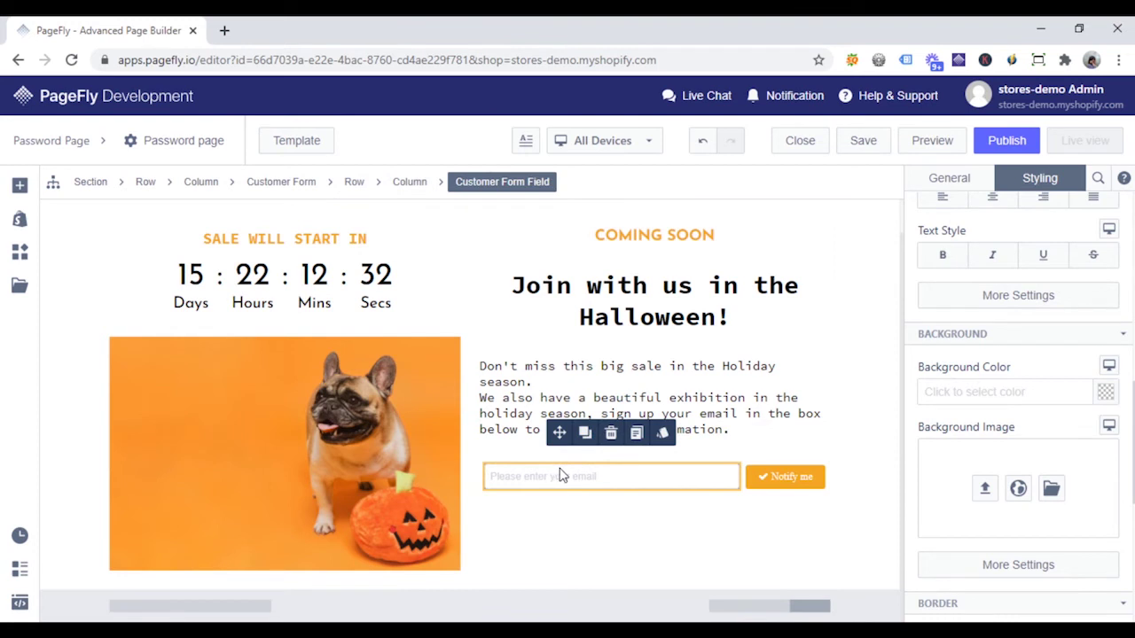
pyautogui.scroll(-3, 1020, 319)
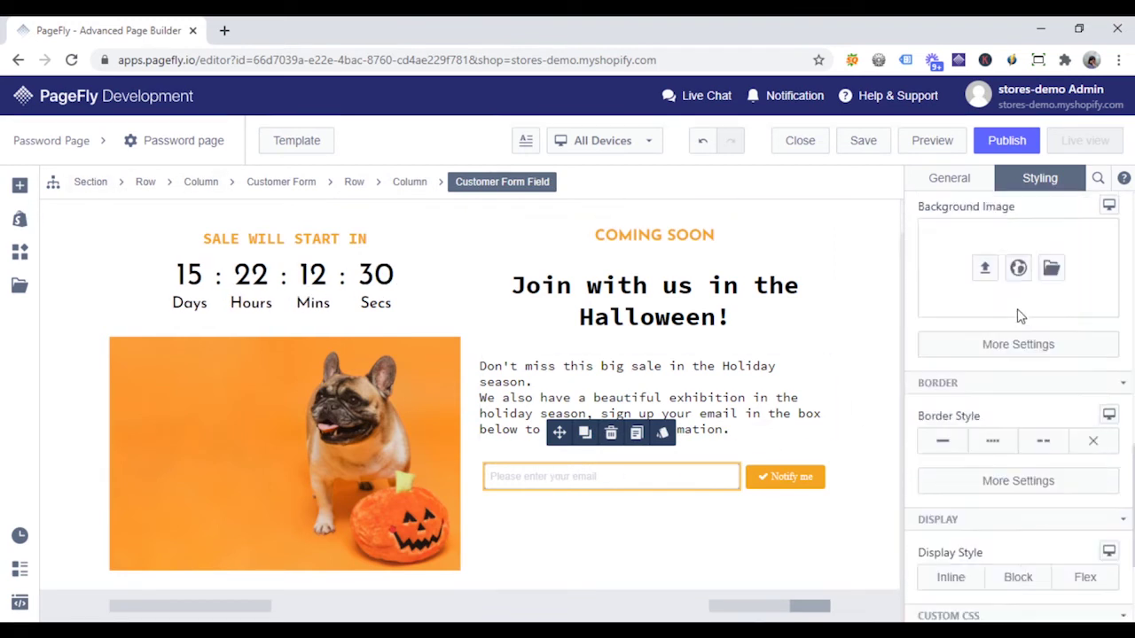
pyautogui.scroll(-2, 1019, 316)
pyautogui.click(940, 329)
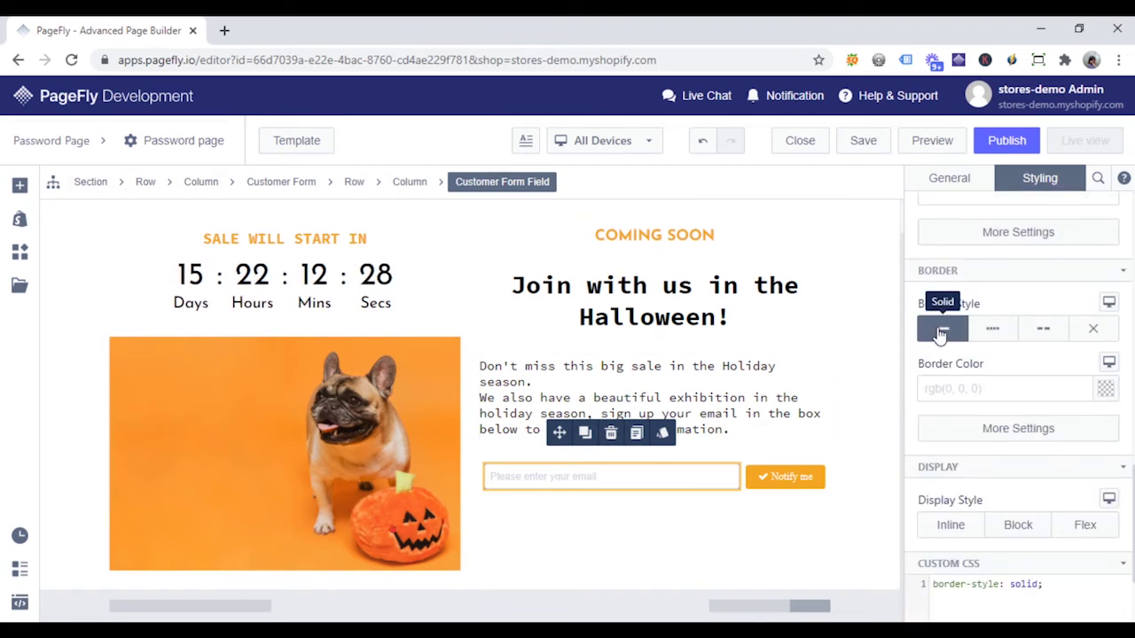
pyautogui.click(1001, 429)
pyautogui.click(778, 372)
pyautogui.write('1')
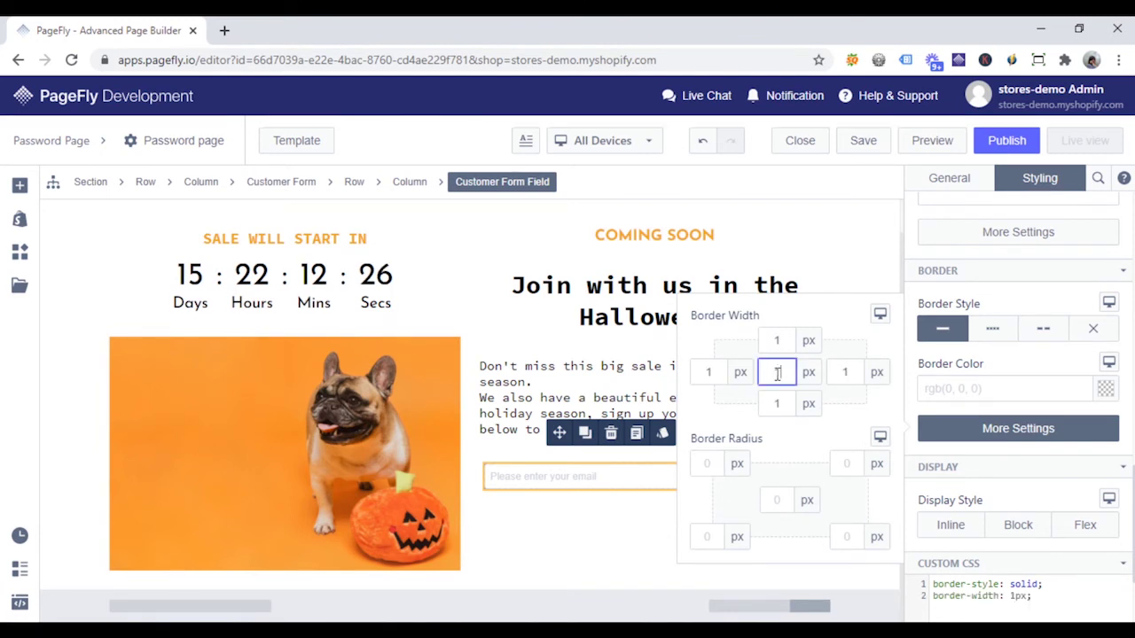
pyautogui.click(1104, 391)
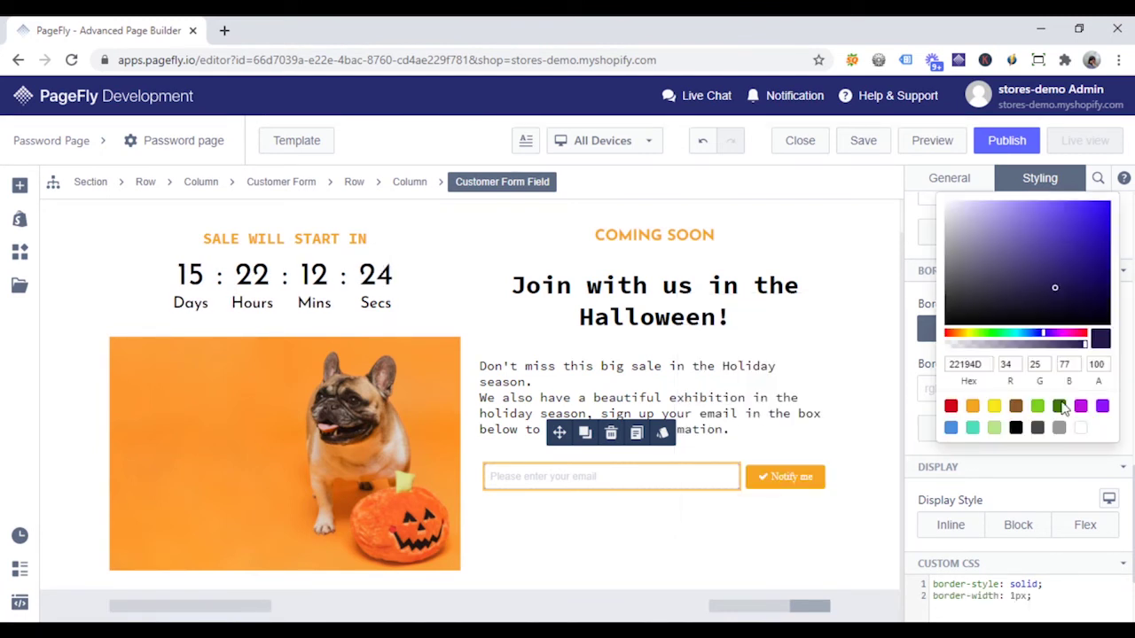
pyautogui.click(973, 407)
pyautogui.click(915, 438)
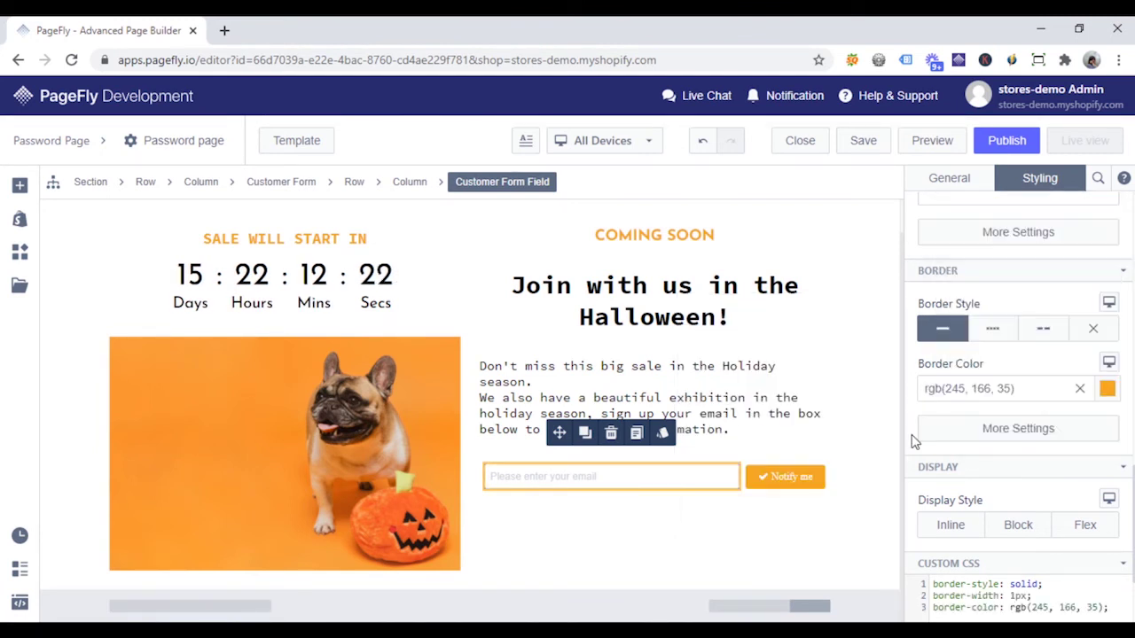
# - Set the whole section's background image to the pumpkin-dish picture from the Image Manager
pyautogui.click(848, 527)
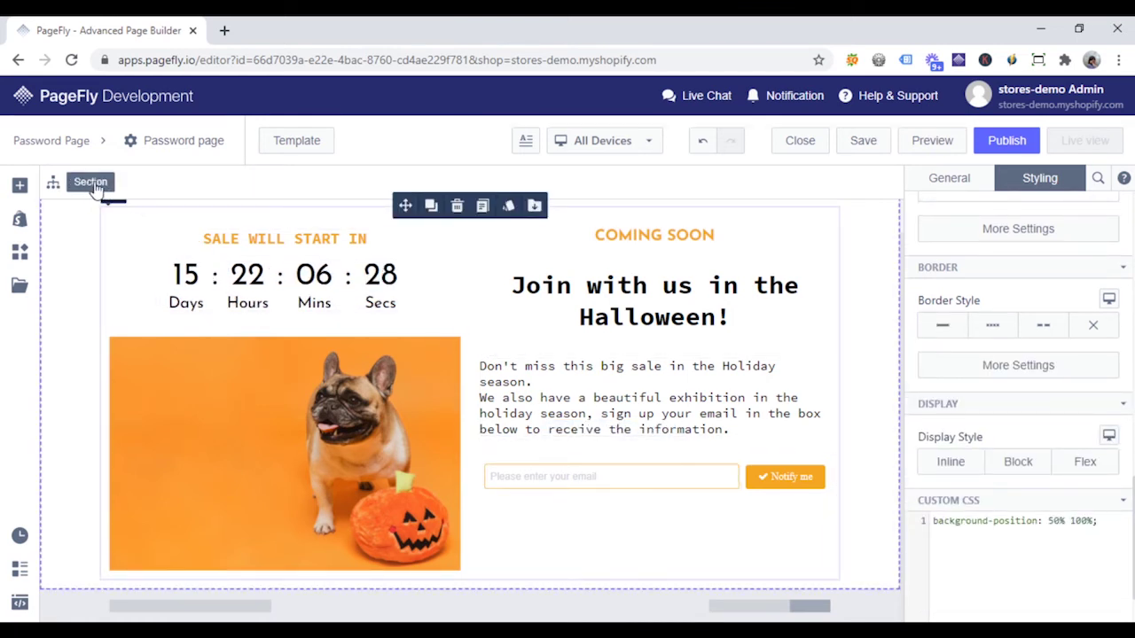
pyautogui.scroll(2, 1049, 411)
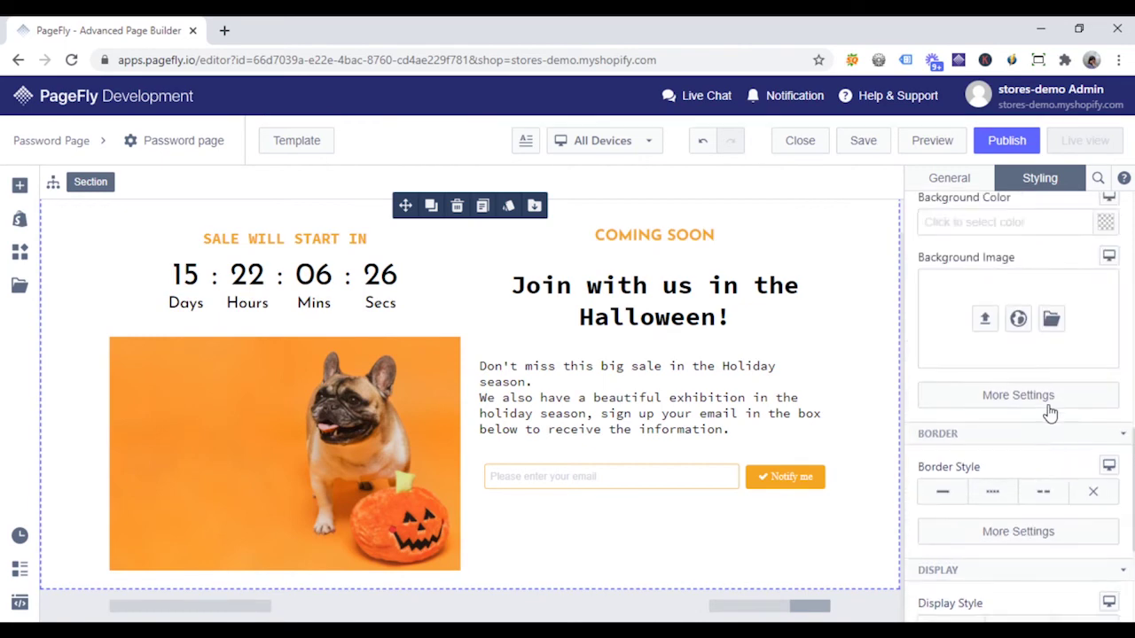
pyautogui.scroll(2, 1049, 411)
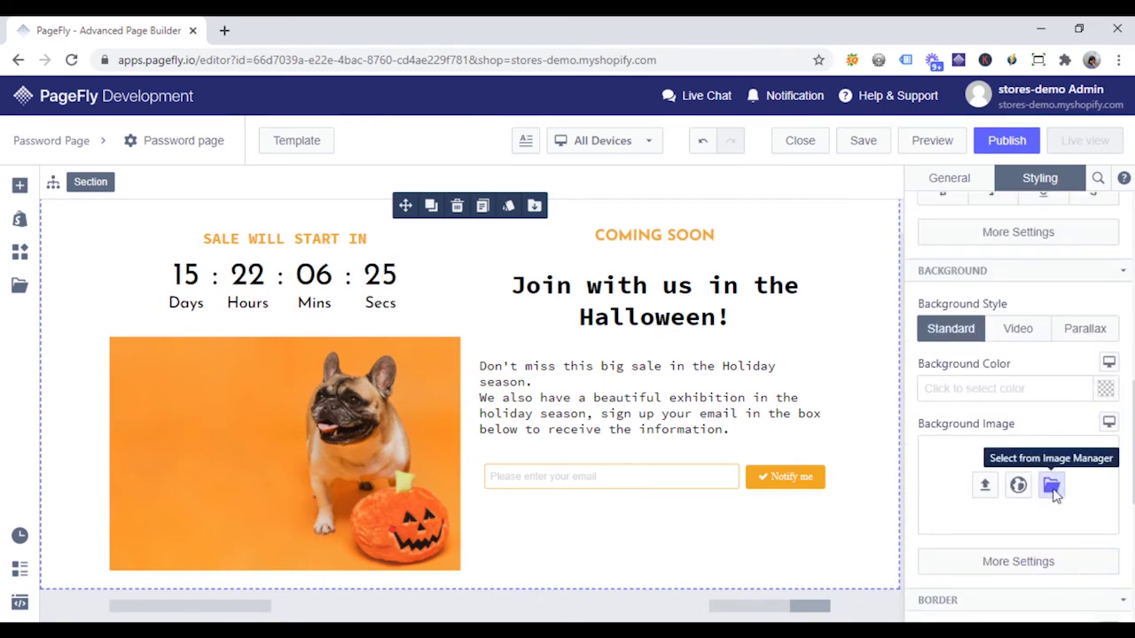
pyautogui.click(1051, 488)
pyautogui.scroll(-2, 638, 335)
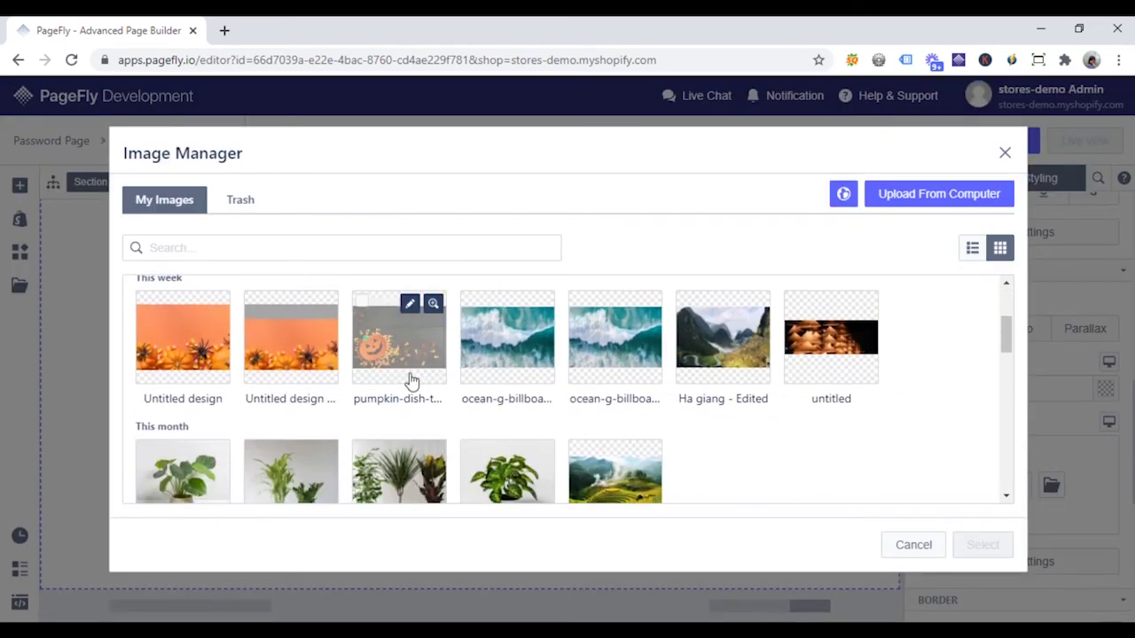
pyautogui.click(411, 379)
pyautogui.click(982, 545)
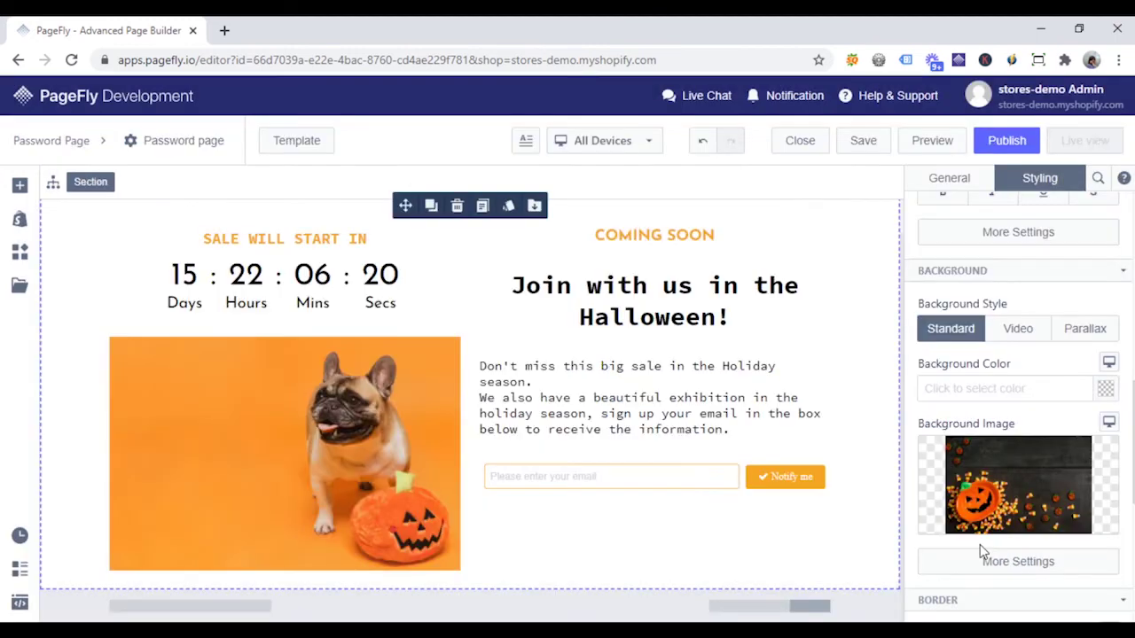
# - Center the section's background image and set its background size to Cover
pyautogui.moveTo(986, 510)
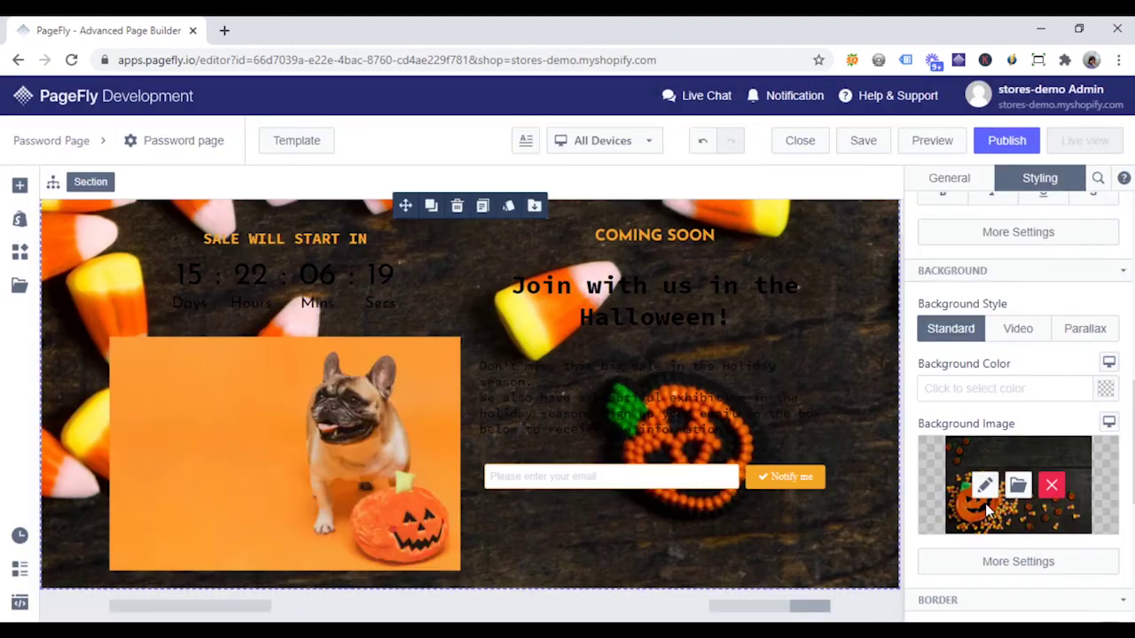
pyautogui.click(1022, 562)
pyautogui.click(784, 321)
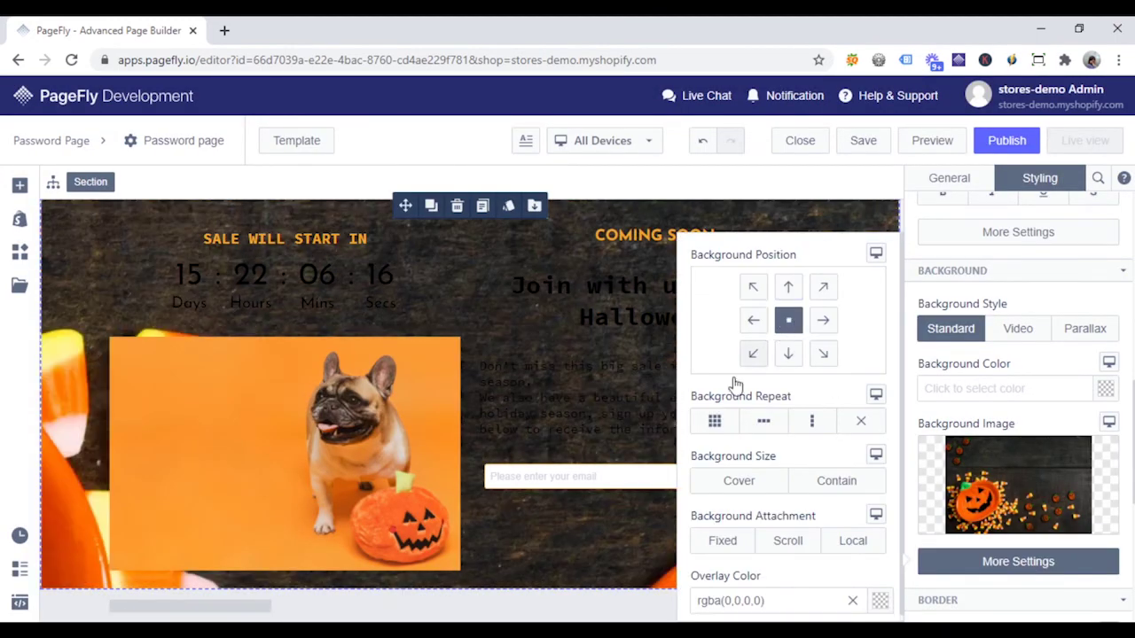
pyautogui.click(755, 488)
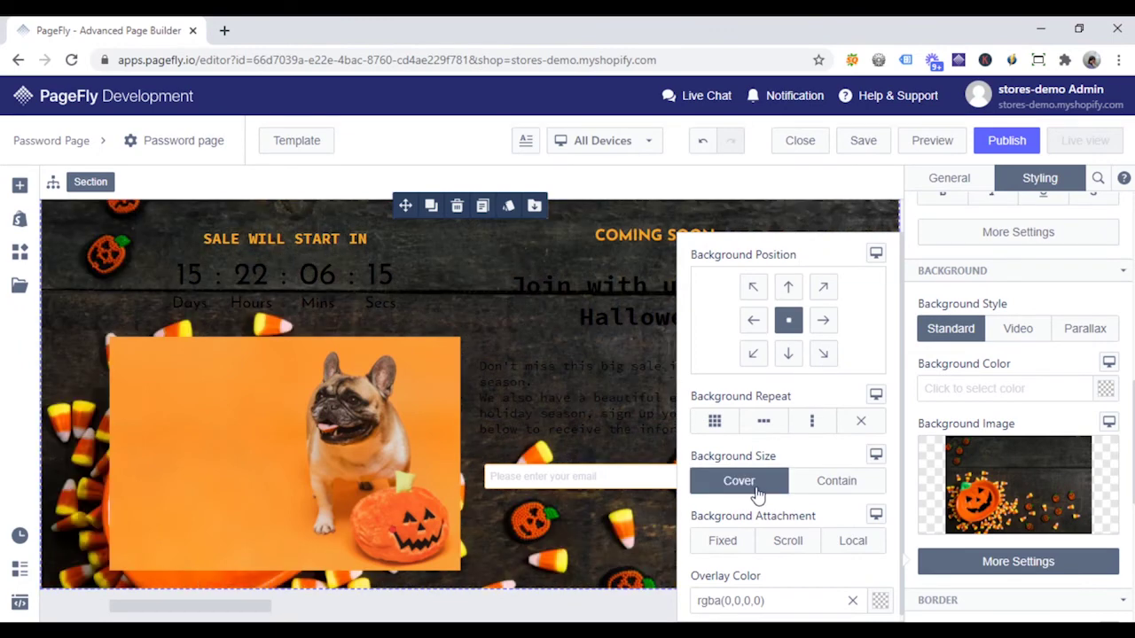
pyautogui.click(646, 539)
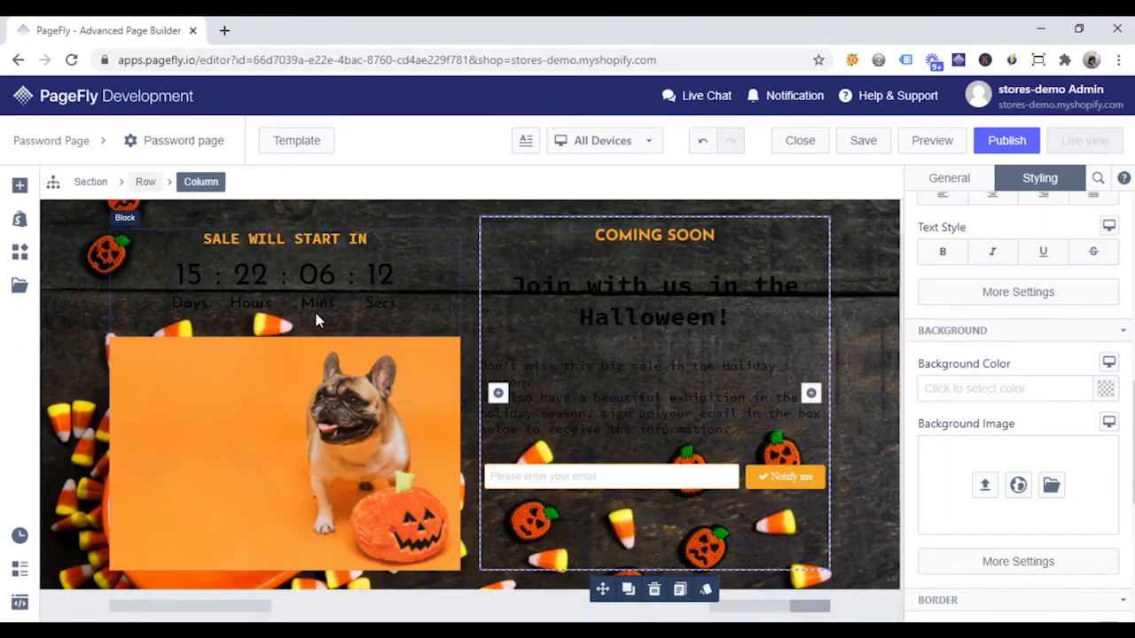
# - Change the content color of the countdown's numbers and its Days, Hours, Mins and Secs labels to white, FFFFFF
pyautogui.click(323, 270)
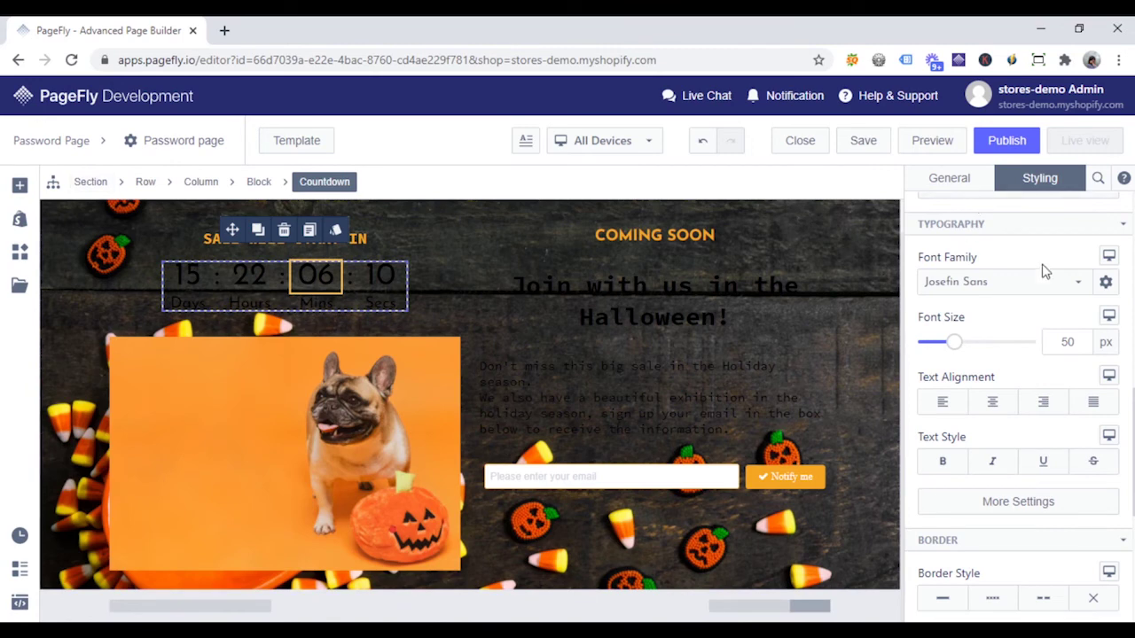
pyautogui.scroll(7, 1044, 274)
pyautogui.scroll(1, 1050, 282)
pyautogui.click(1106, 261)
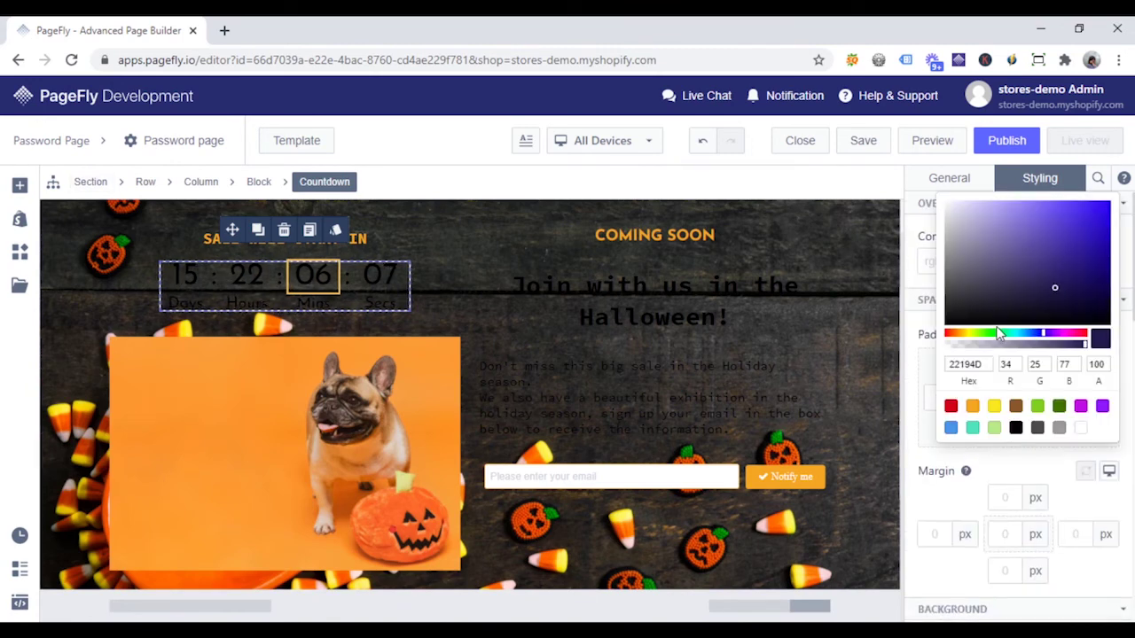
pyautogui.click(1081, 428)
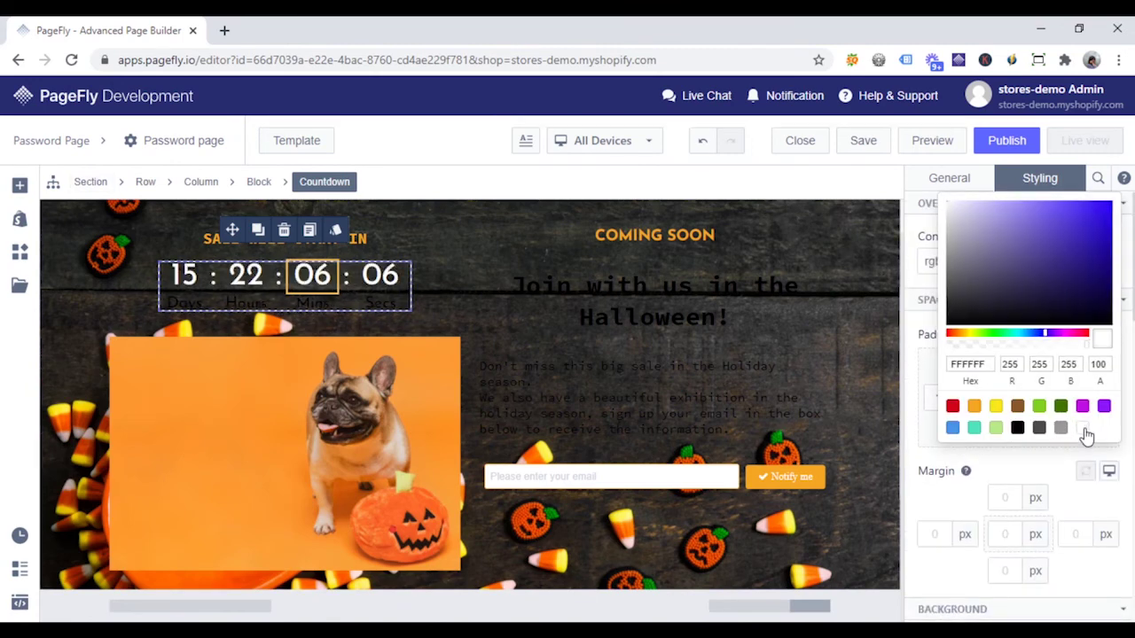
pyautogui.click(371, 307)
pyautogui.click(1105, 261)
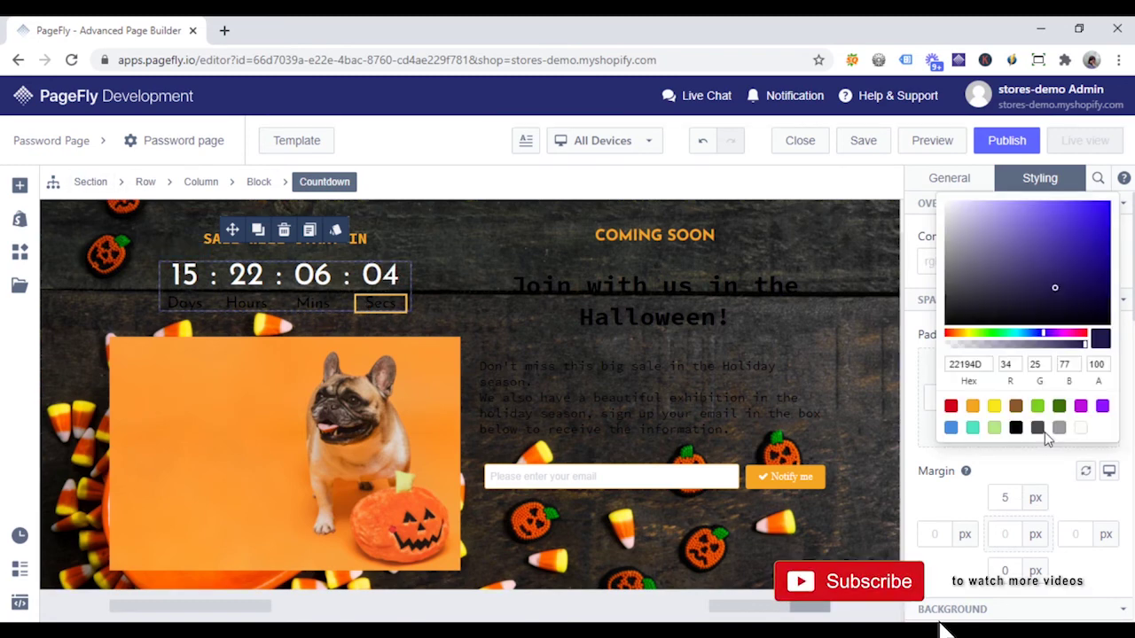
pyautogui.click(1081, 428)
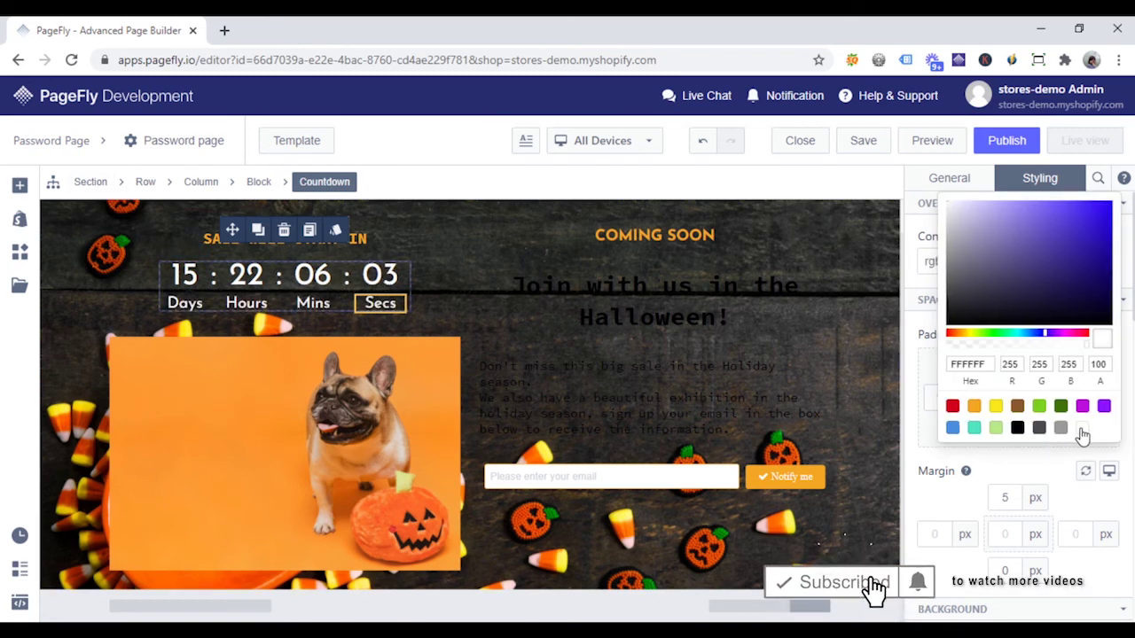
# - Change the "Join with us in the Halloween!" heading's content color to white, FFFFFF
pyautogui.click(673, 286)
pyautogui.click(1104, 262)
pyautogui.click(1083, 428)
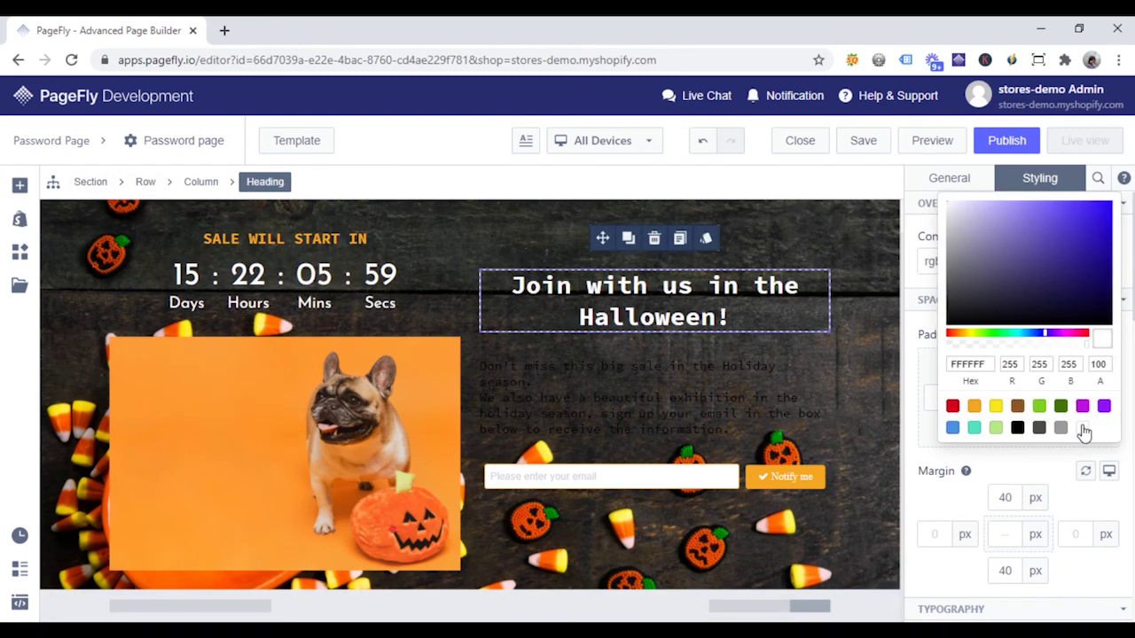
# - Change the content color of the paragraph below the heading to white, FFFFFF
pyautogui.click(773, 375)
pyautogui.click(1102, 324)
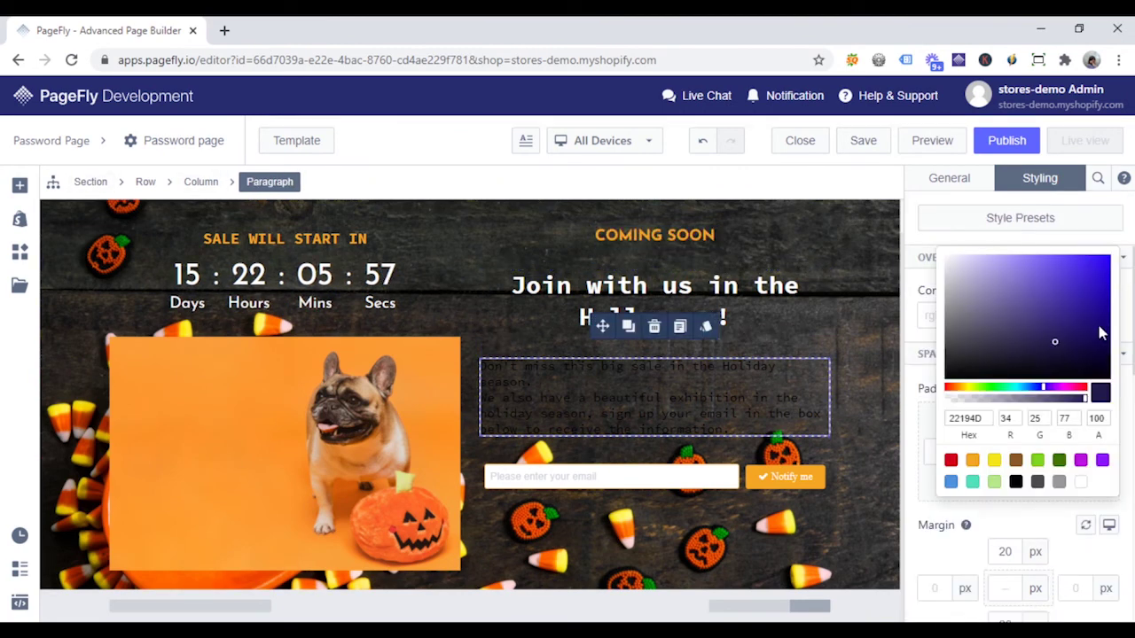
pyautogui.click(1081, 482)
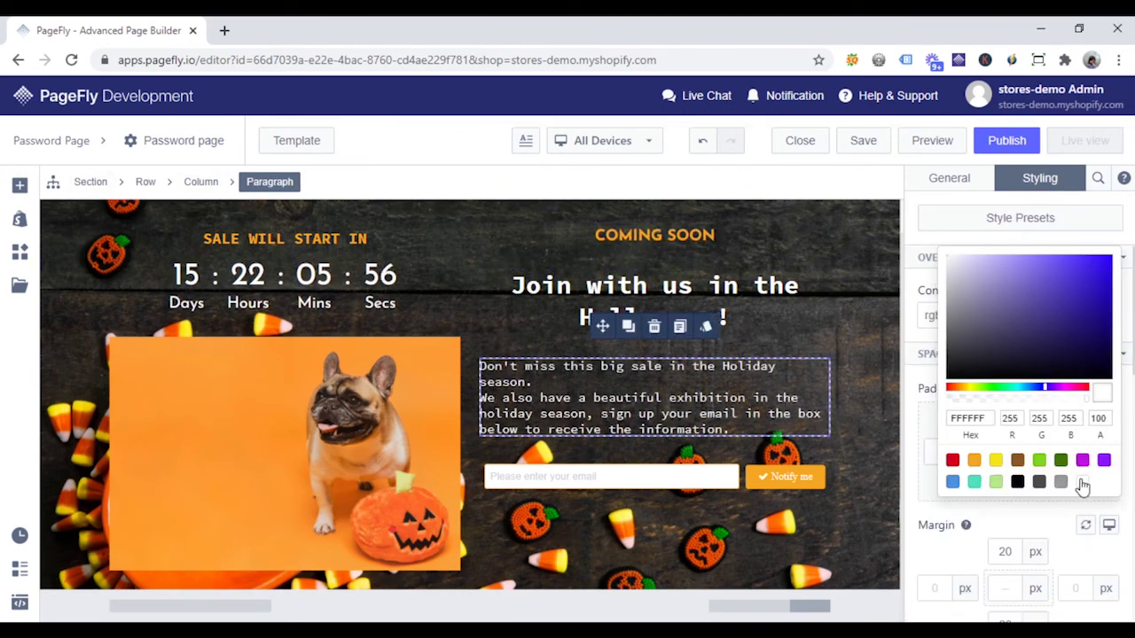
pyautogui.click(909, 422)
pyautogui.click(882, 457)
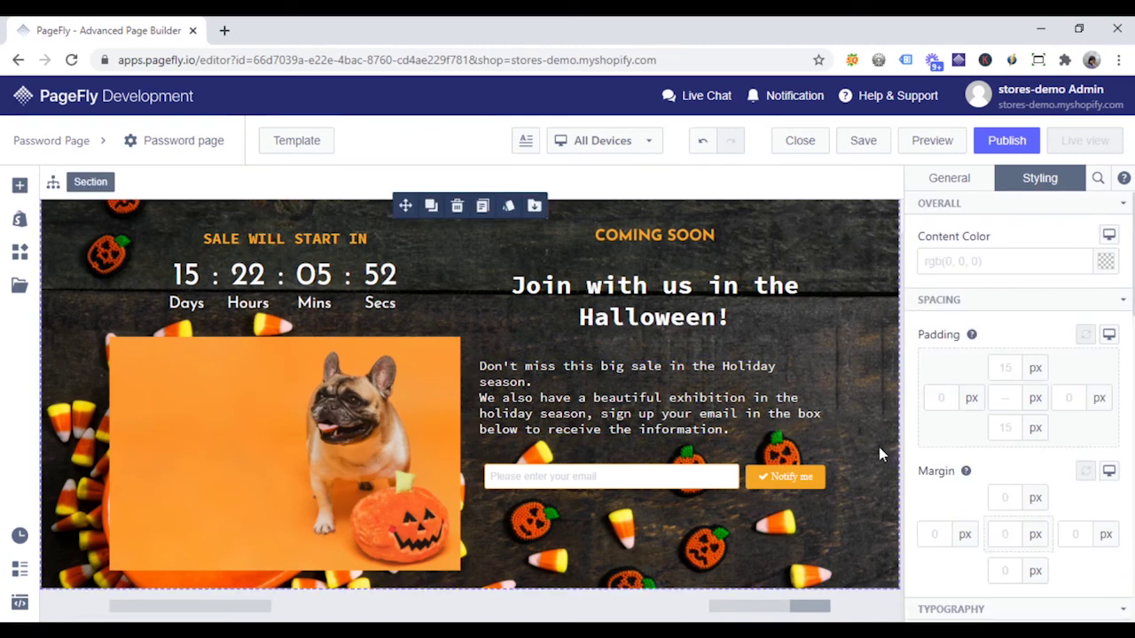
# - Publish the password page, open its live view and dismiss the Shopify admin bar
pyautogui.click(1007, 142)
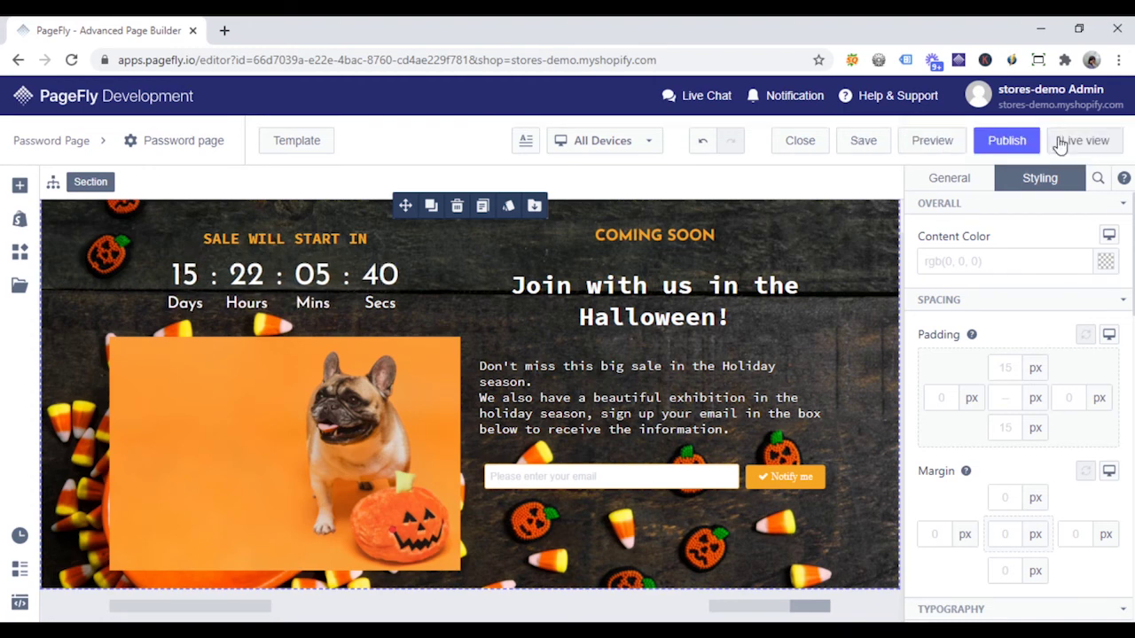
pyautogui.click(1066, 142)
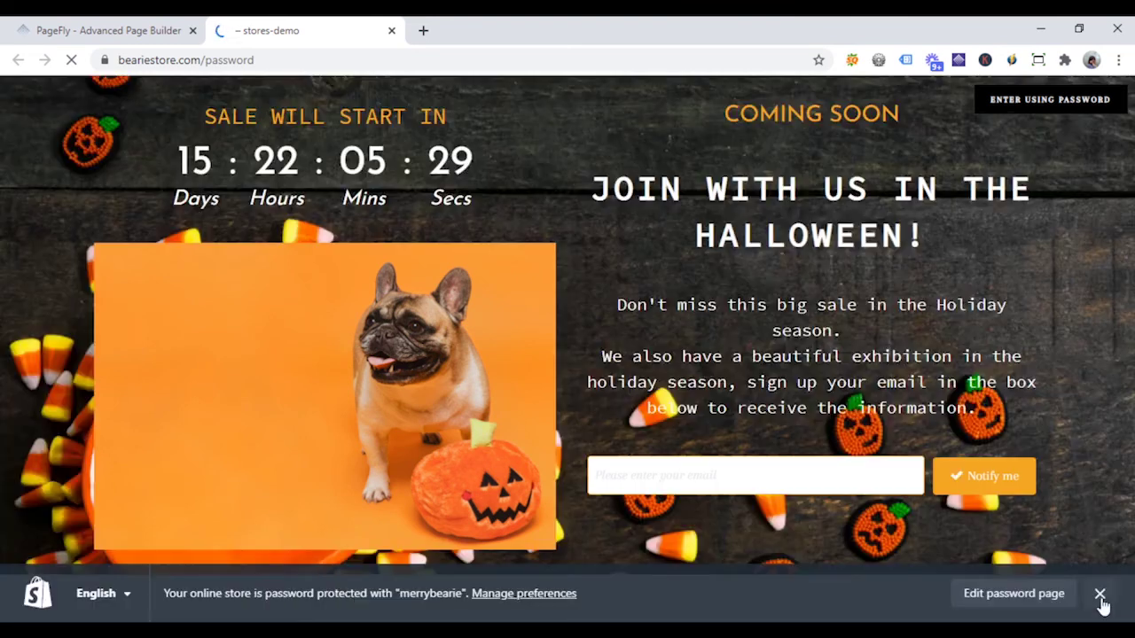
pyautogui.click(1100, 593)
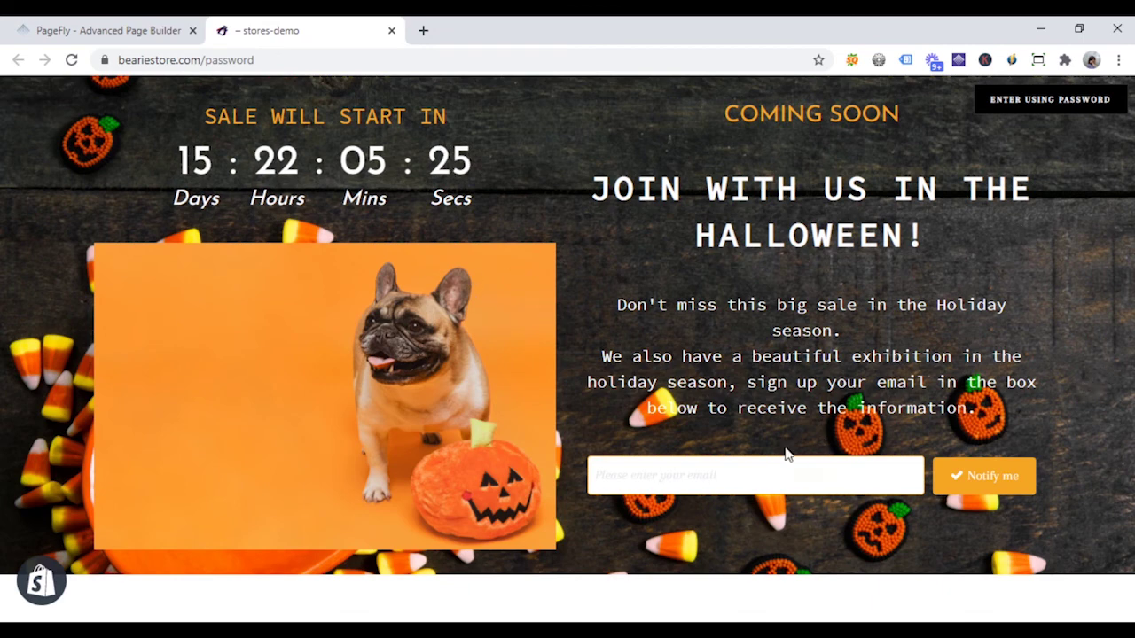
# - Test the live sign-up form by submitting a sample email address, and dismiss the Shopify admin bar
pyautogui.click(707, 471)
pyautogui.click(645, 532)
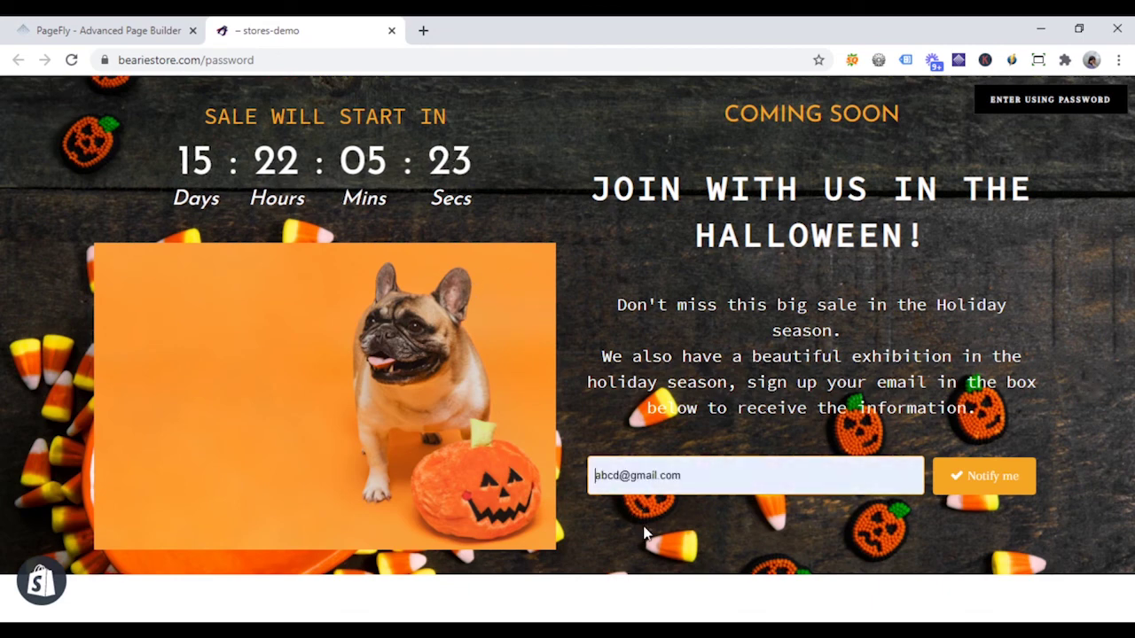
pyautogui.click(647, 532)
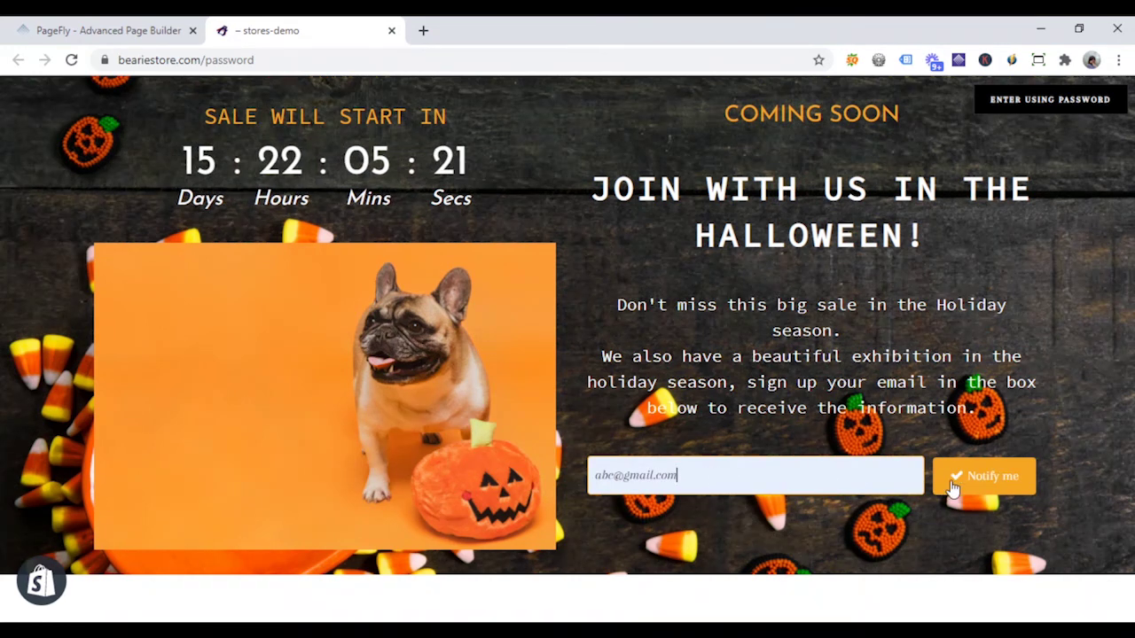
pyautogui.click(993, 479)
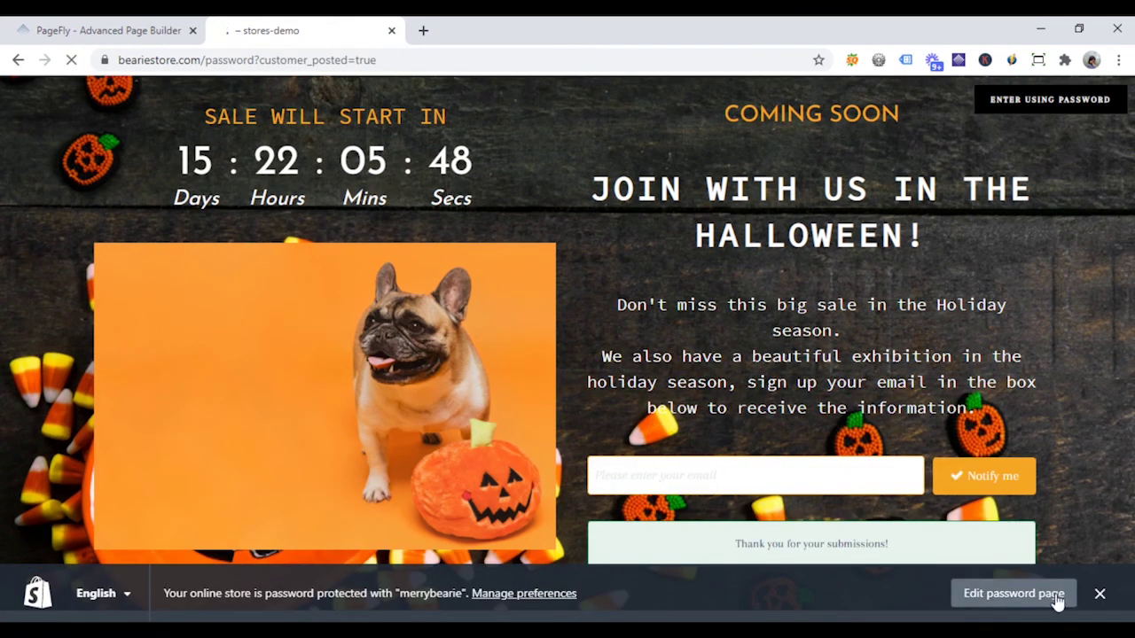
pyautogui.click(1100, 596)
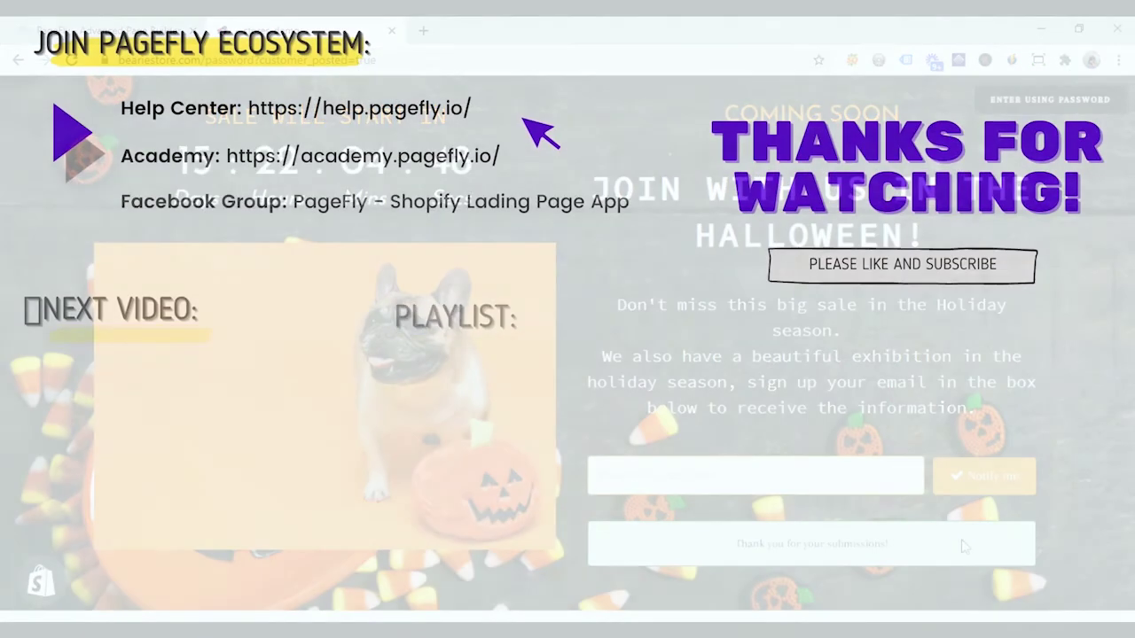